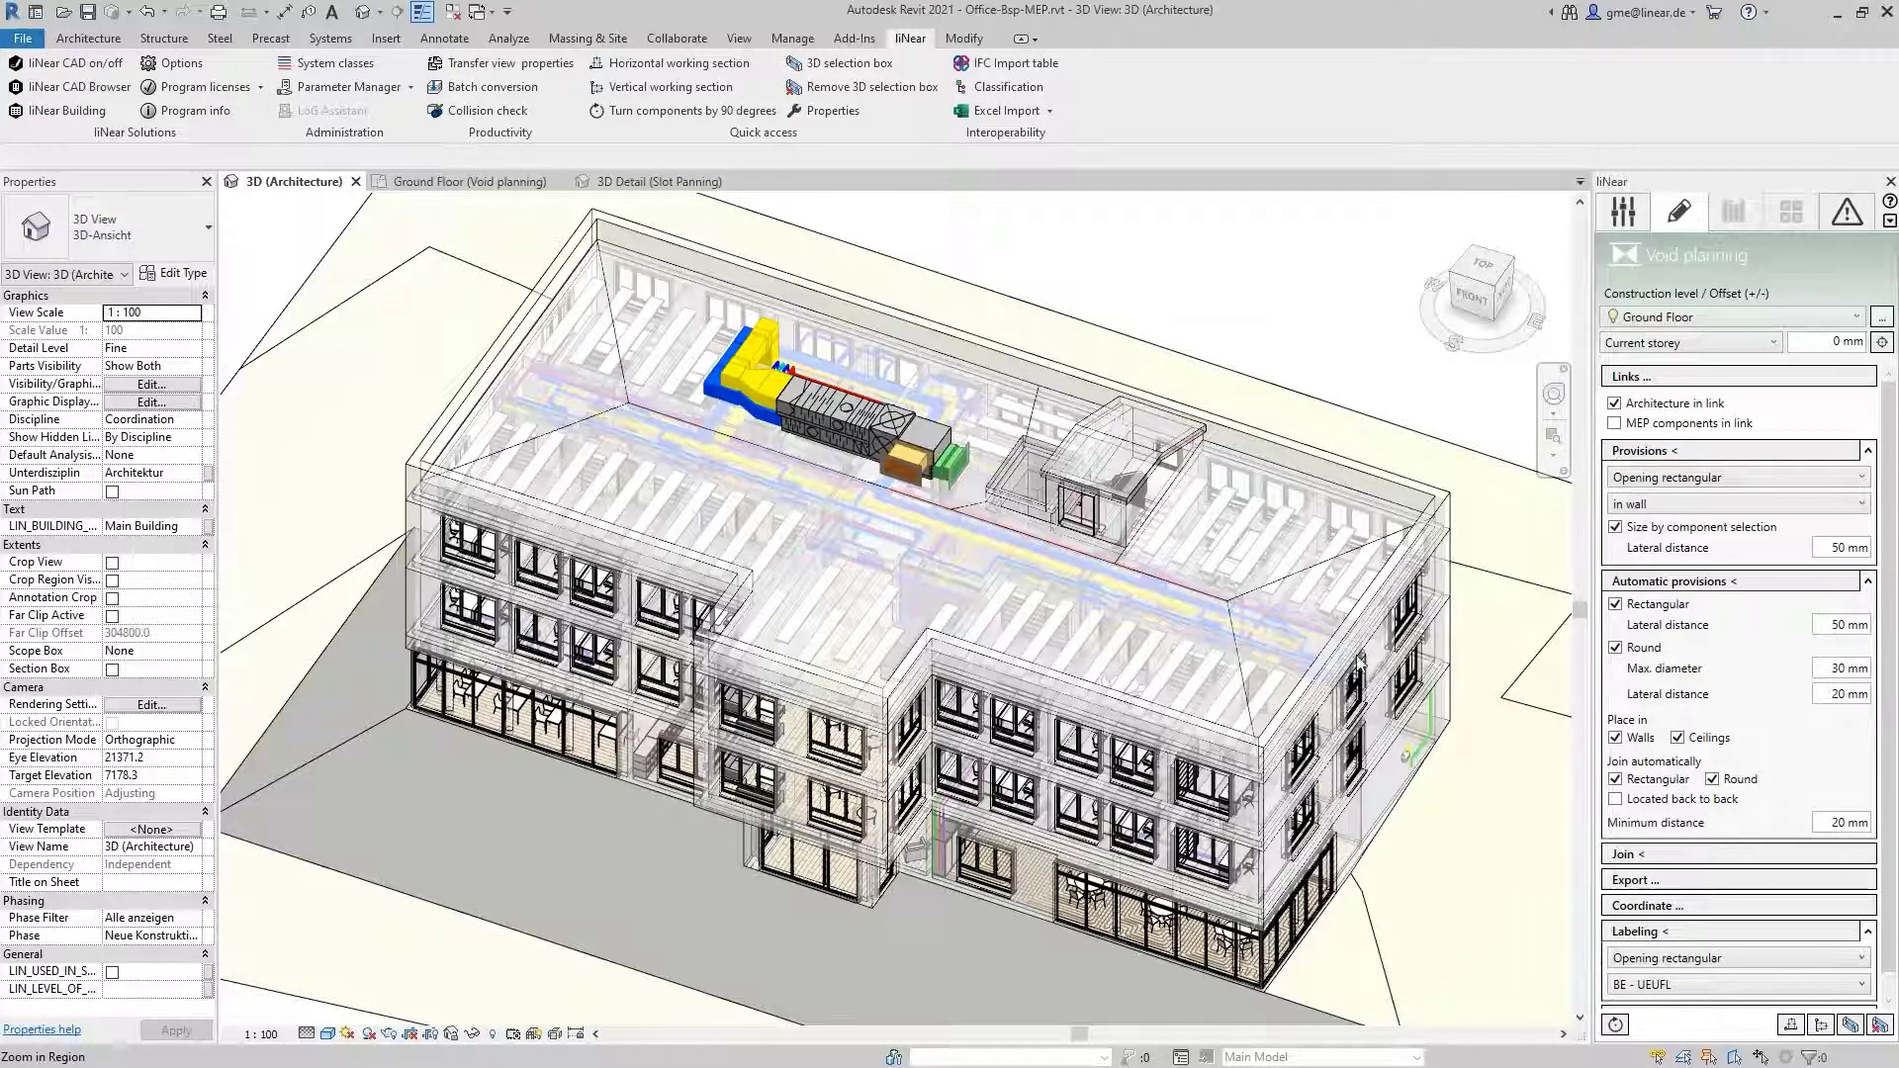
Switch to the Ground Floor (Void planning) floor plan view
{"action": "left_click", "coordinate": [467, 186]}
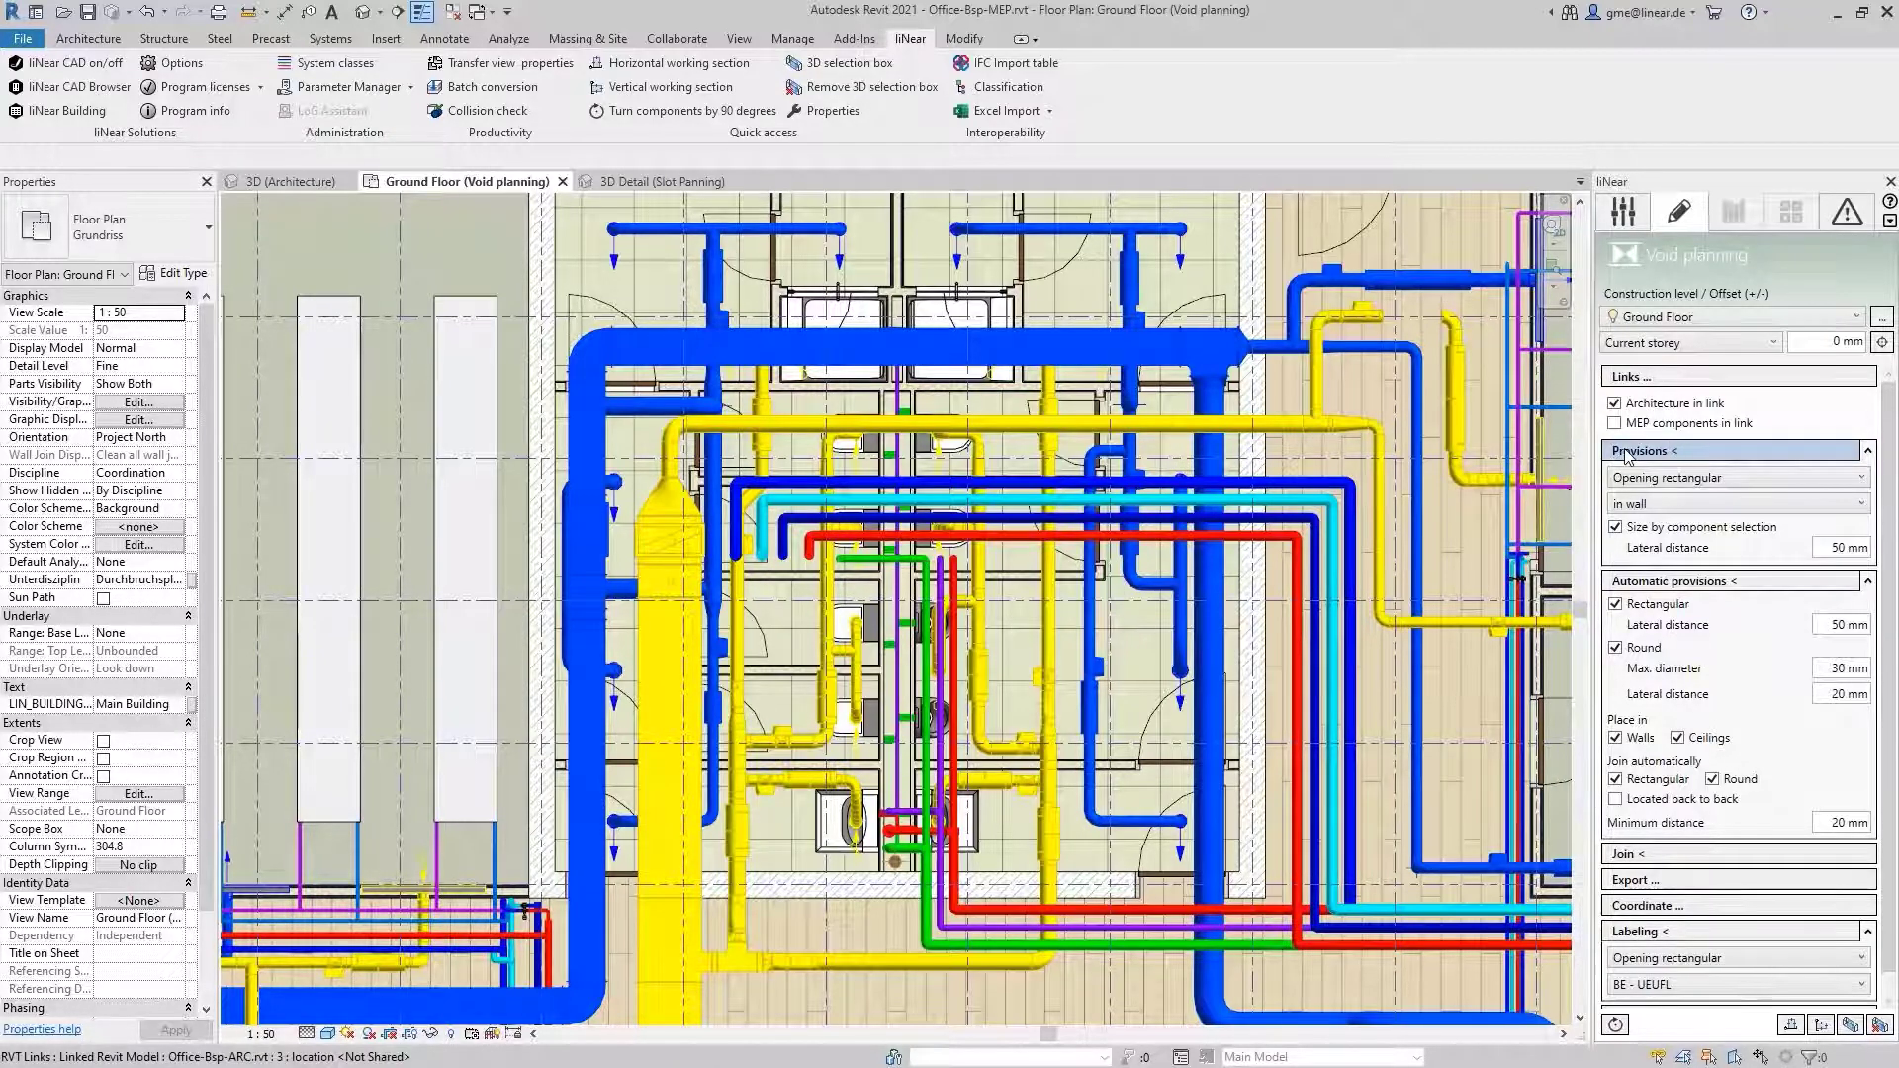
Set provisions to rectangular wall openings with 50 mm lateral distance and start manual placement
{"action": "scroll", "coordinate": [1253, 427], "scroll_direction": "up", "scroll_amount": 2}
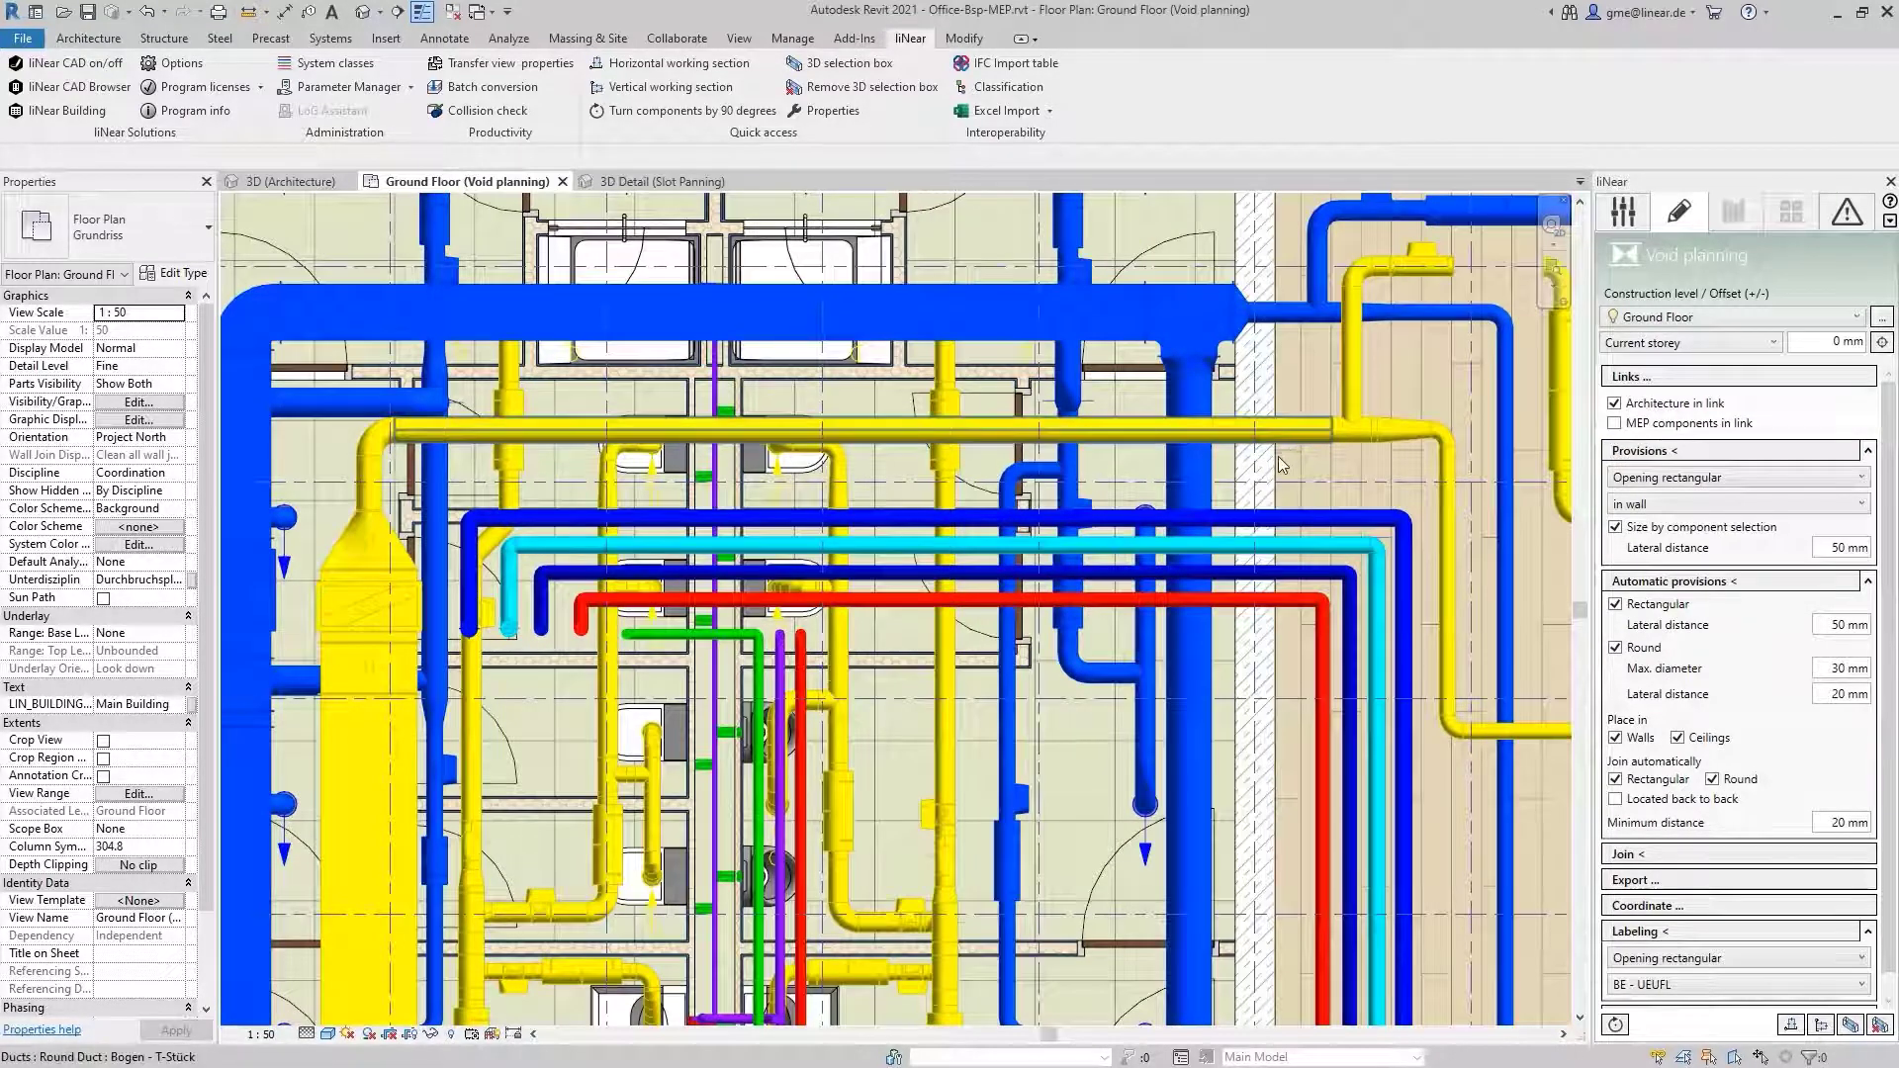
{"action": "left_click", "coordinate": [1749, 479]}
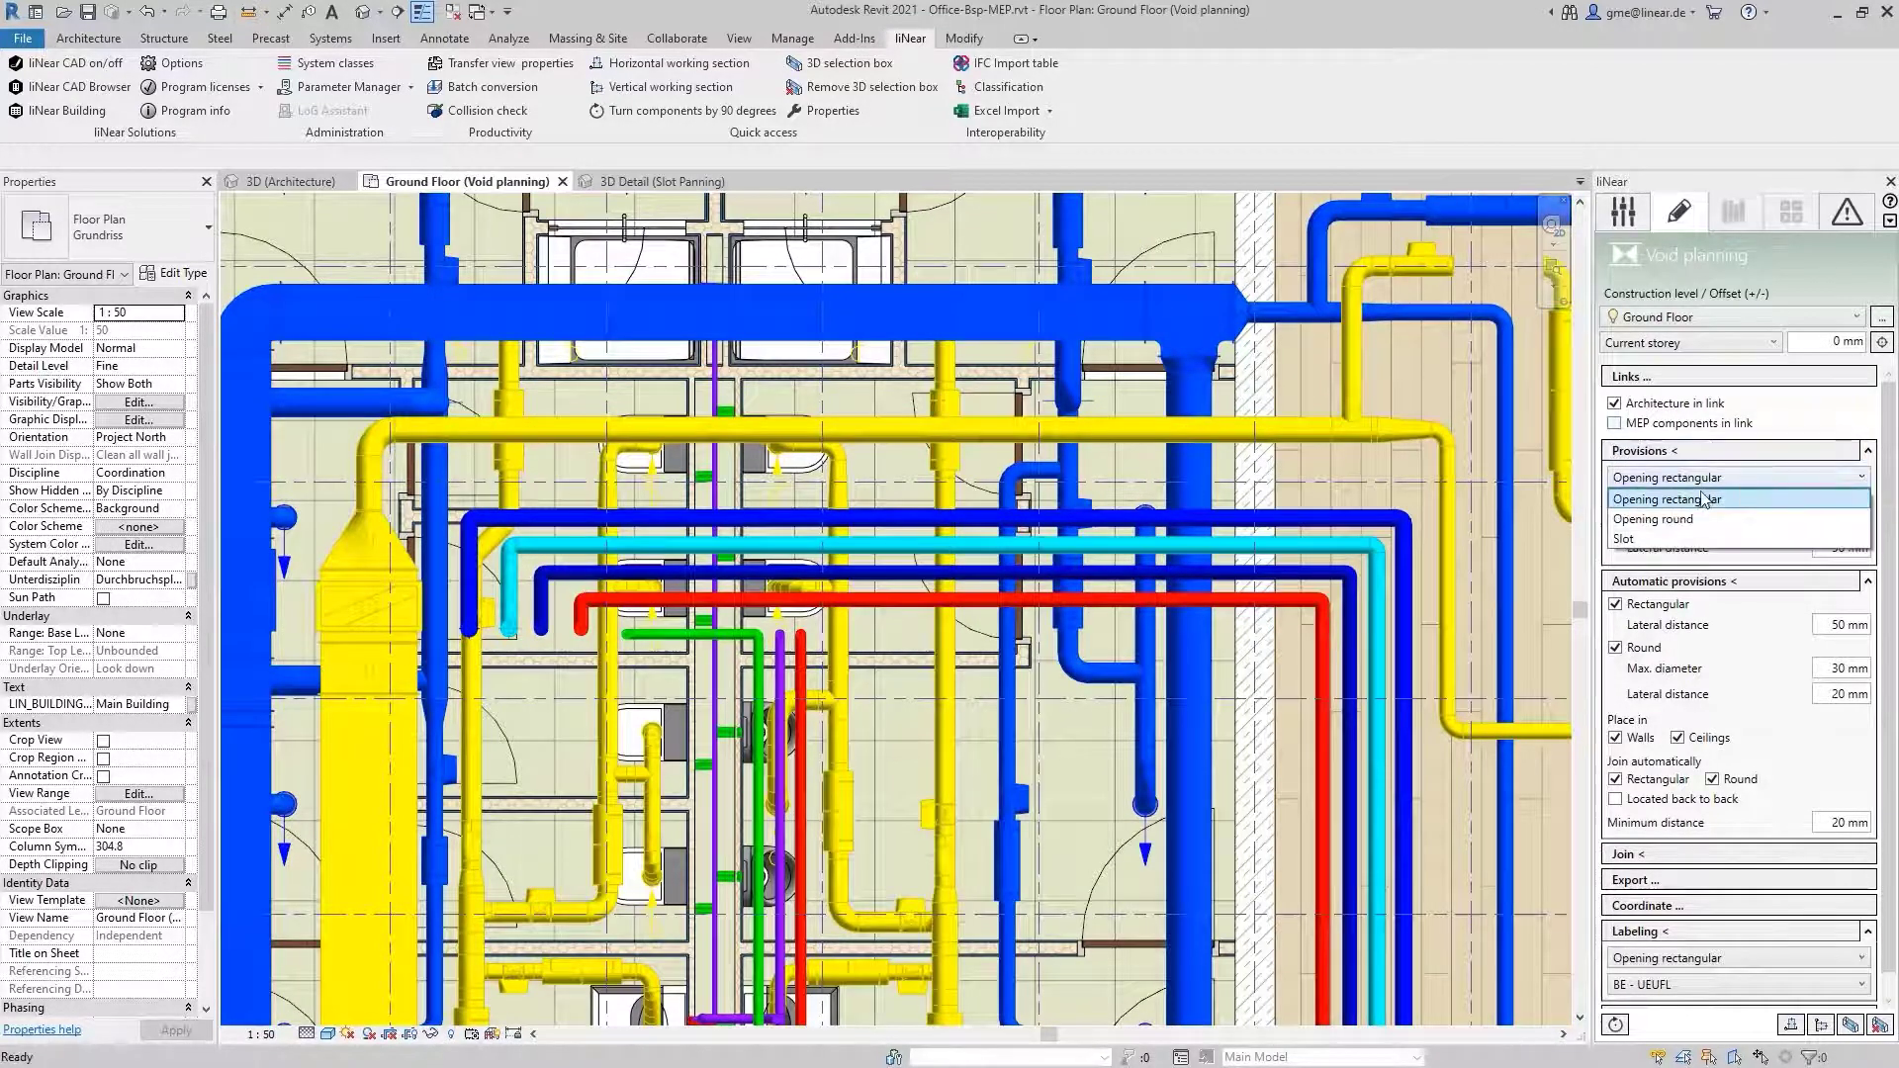
{"action": "left_click", "coordinate": [1686, 505]}
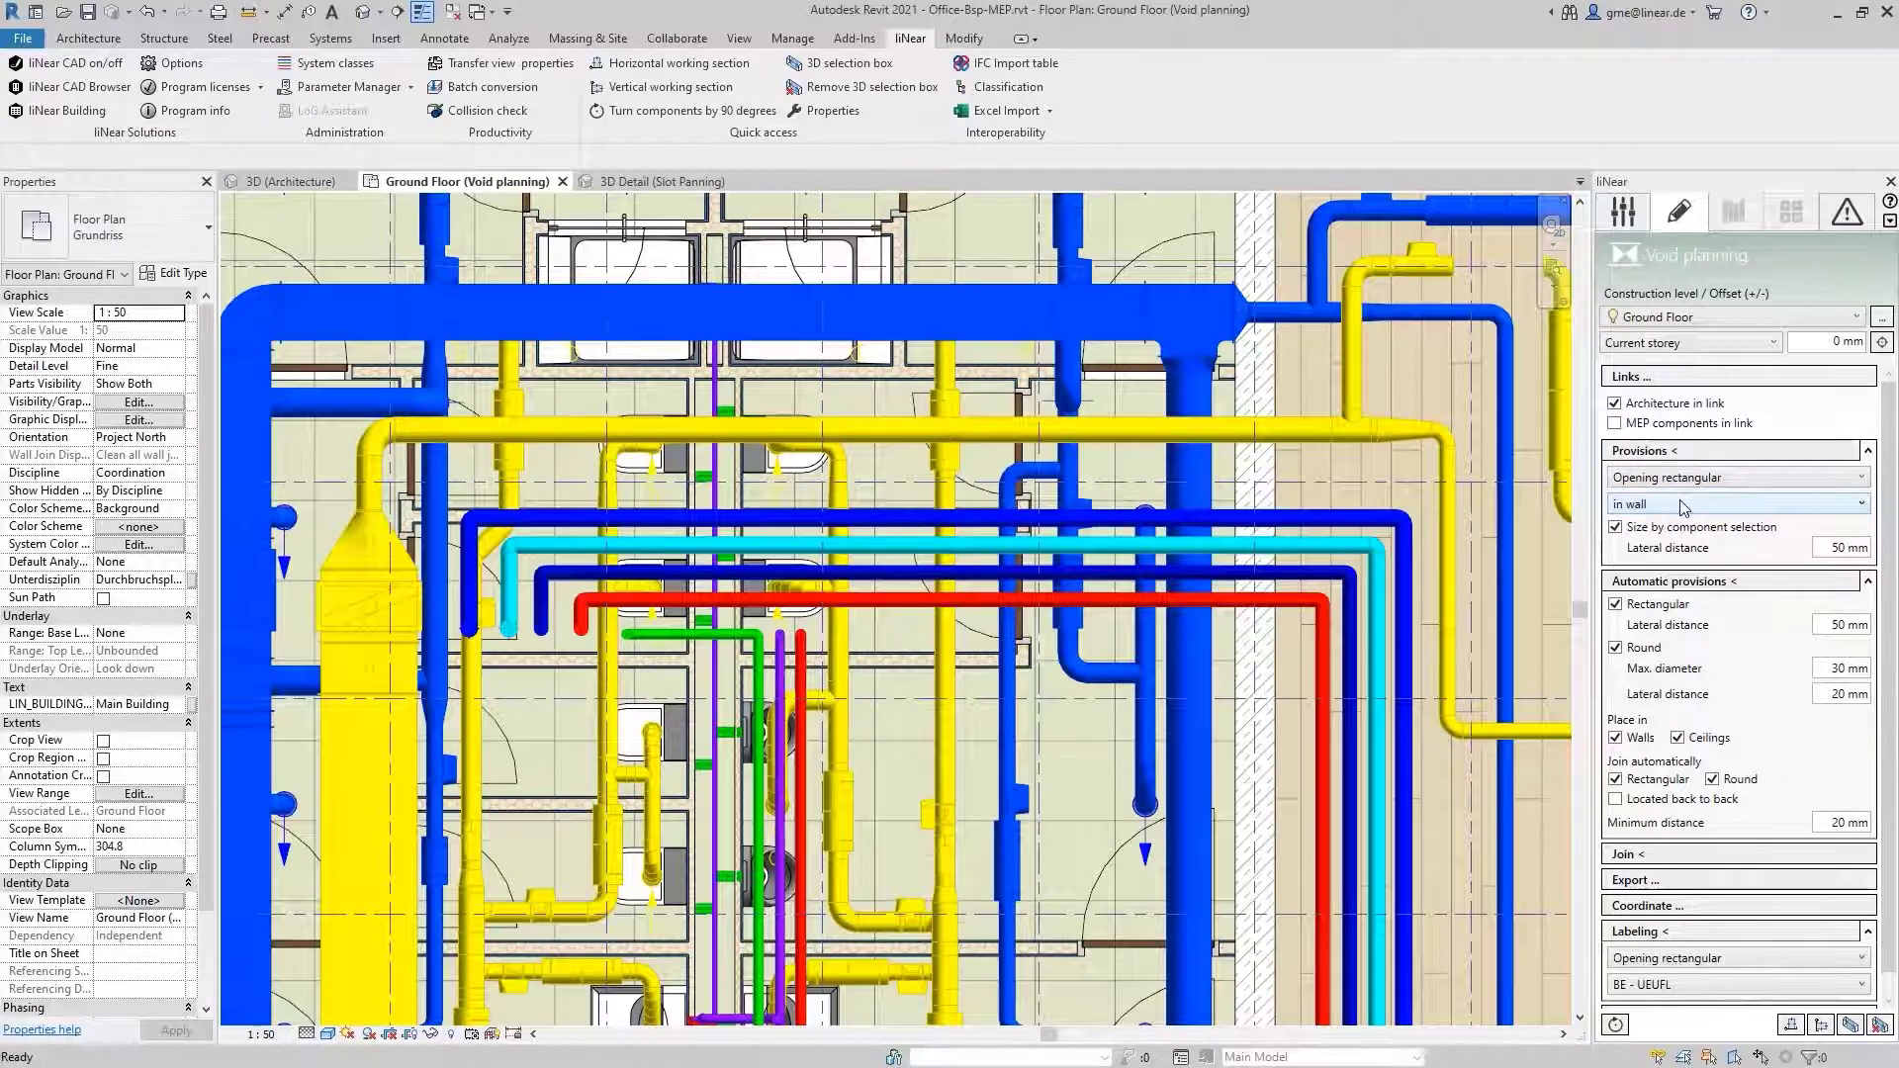
{"action": "left_click", "coordinate": [1827, 549]}
{"action": "left_click", "coordinate": [1701, 453]}
Place a rectangular opening in the linked wall at the yellow duct and inspect it
{"action": "left_click", "coordinate": [1258, 484]}
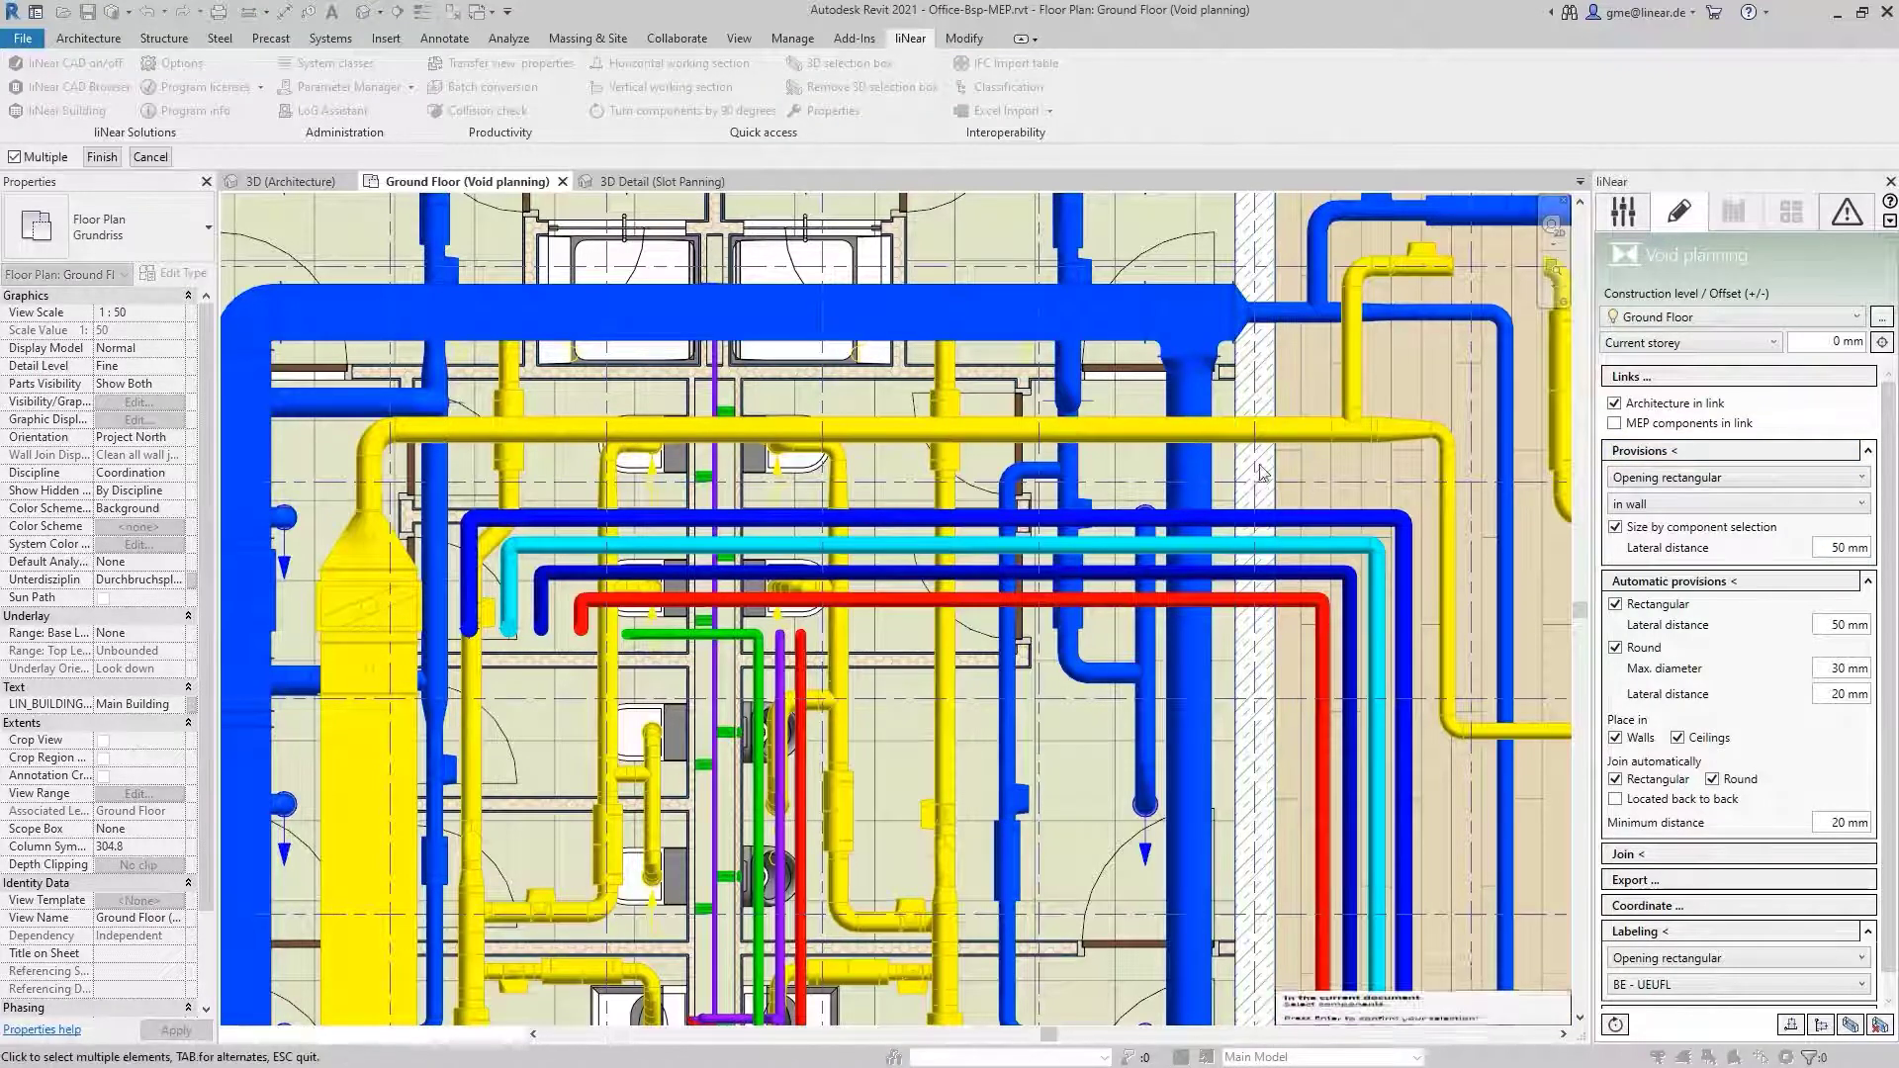
{"action": "left_click", "coordinate": [1274, 435]}
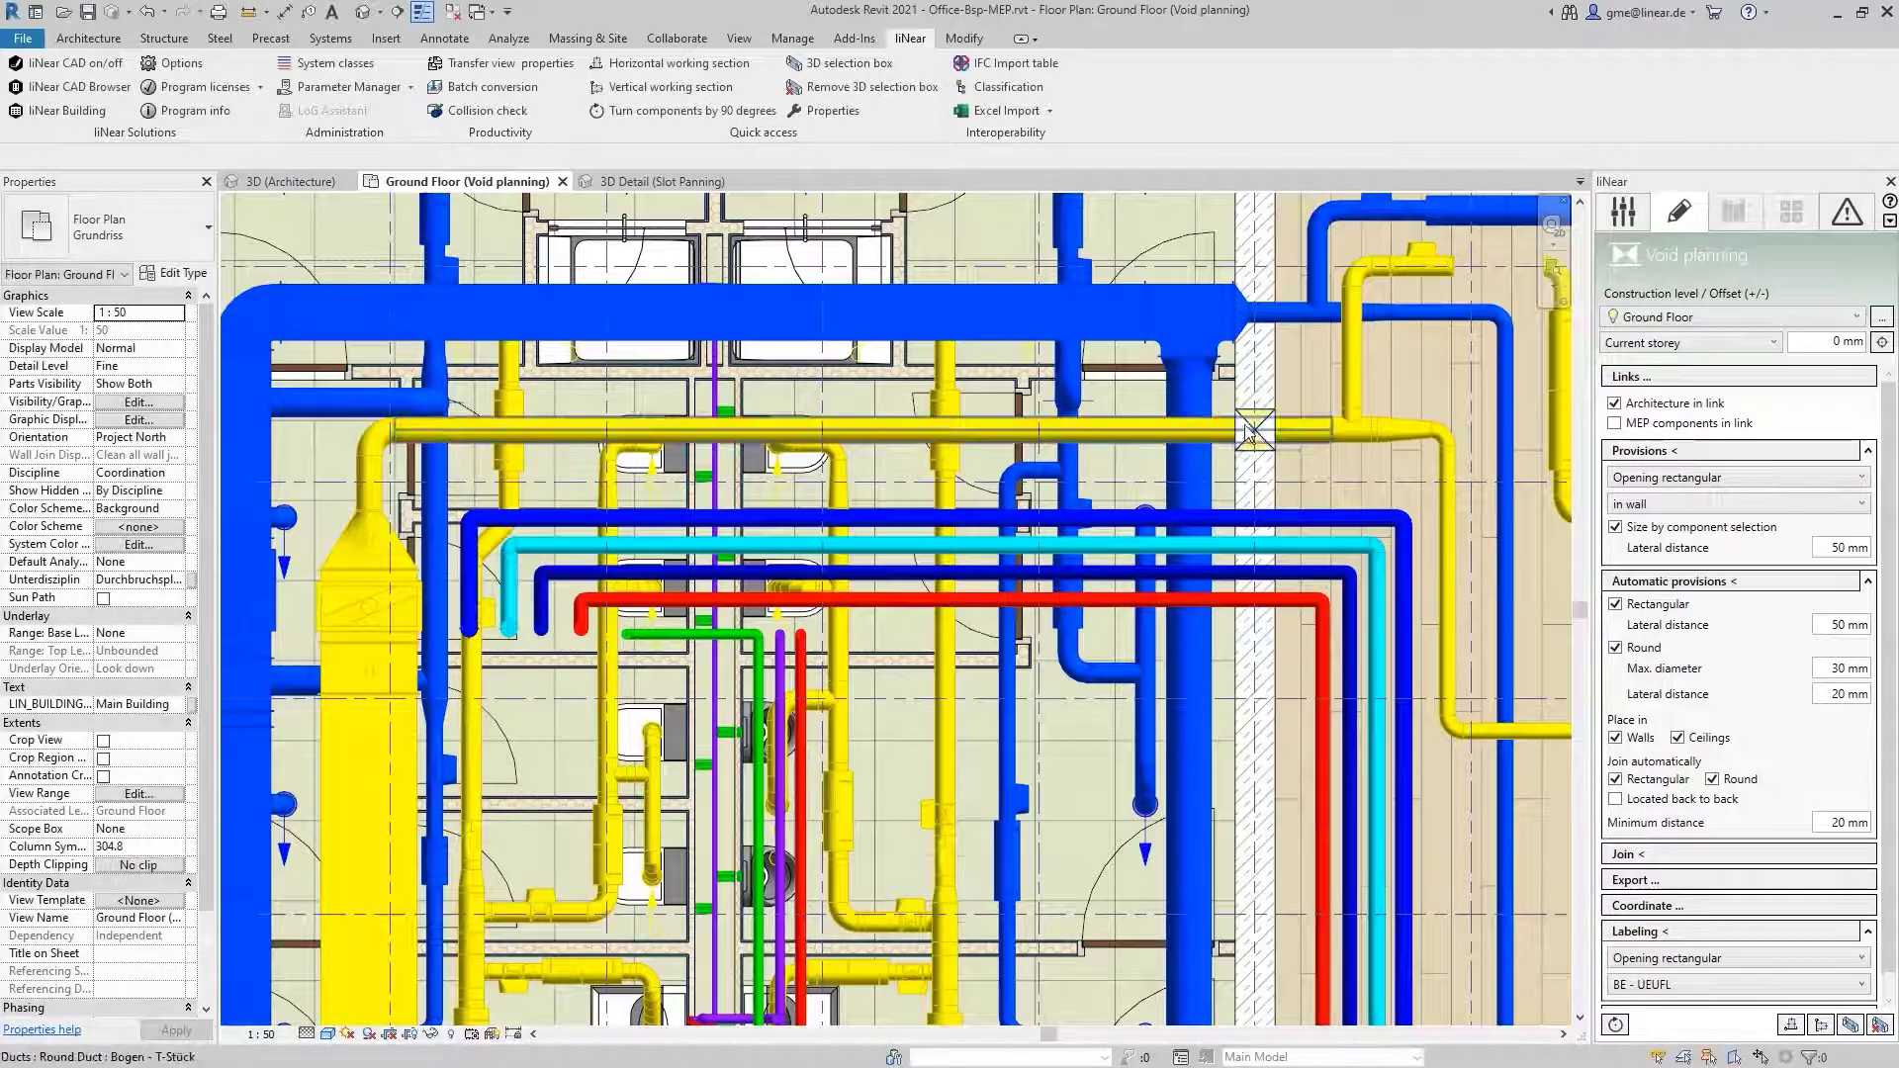
{"action": "left_click", "coordinate": [1262, 445]}
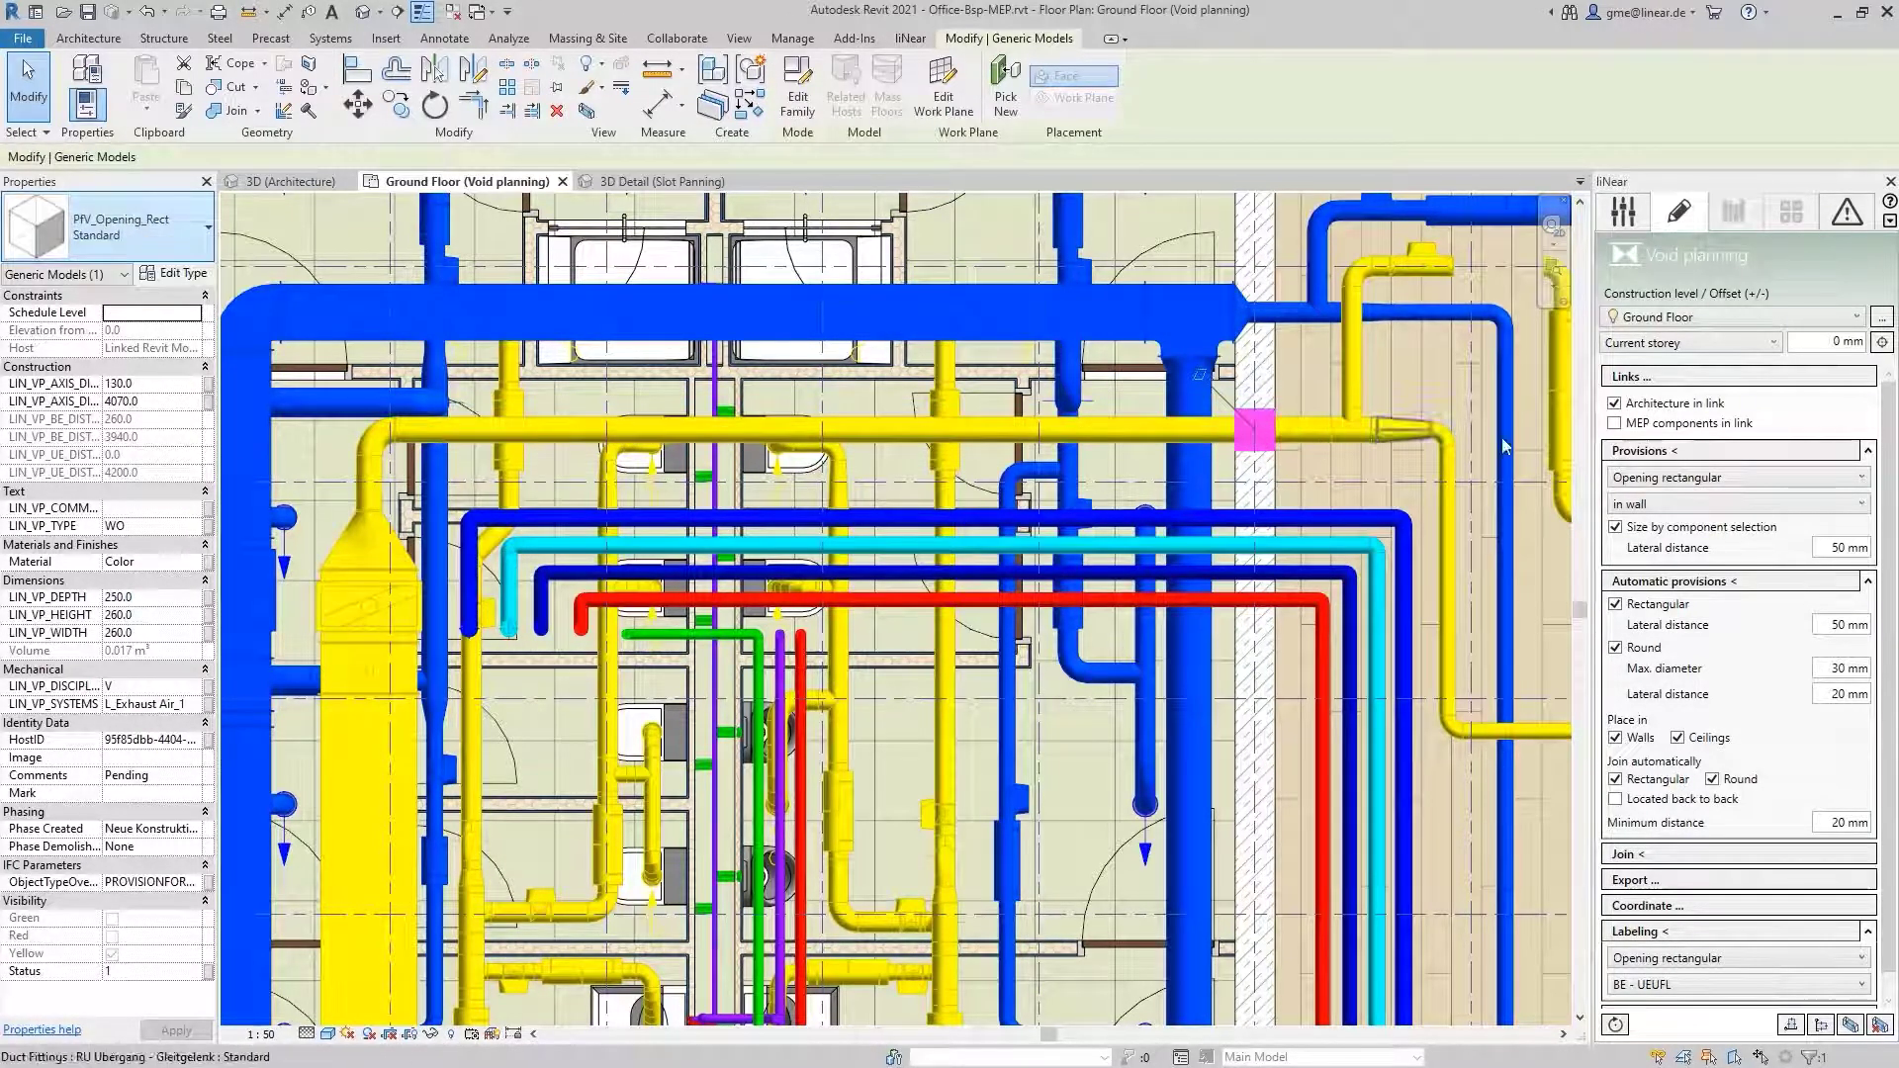
Place a second rectangular opening around the pipe bundle and check its 710 × 210 mm size
{"action": "left_click", "coordinate": [1689, 454]}
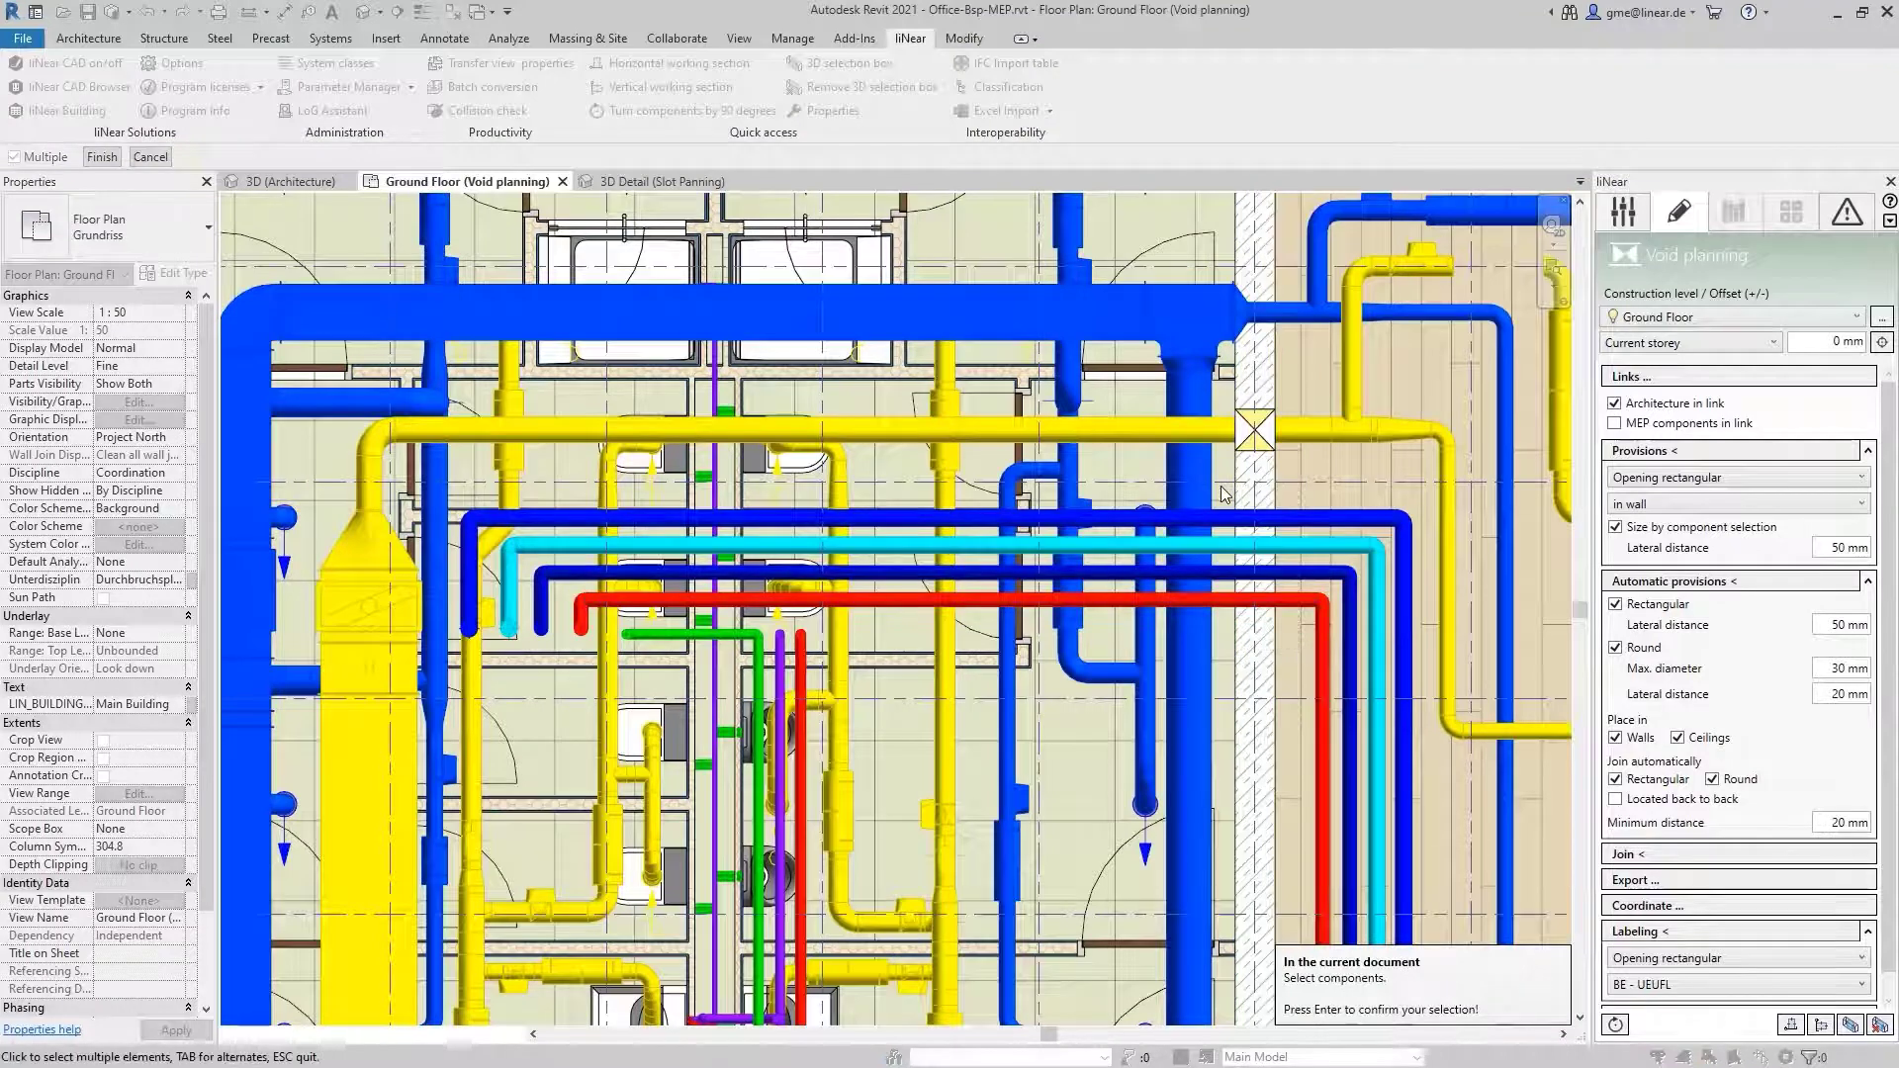
{"action": "key", "text": "Return"}
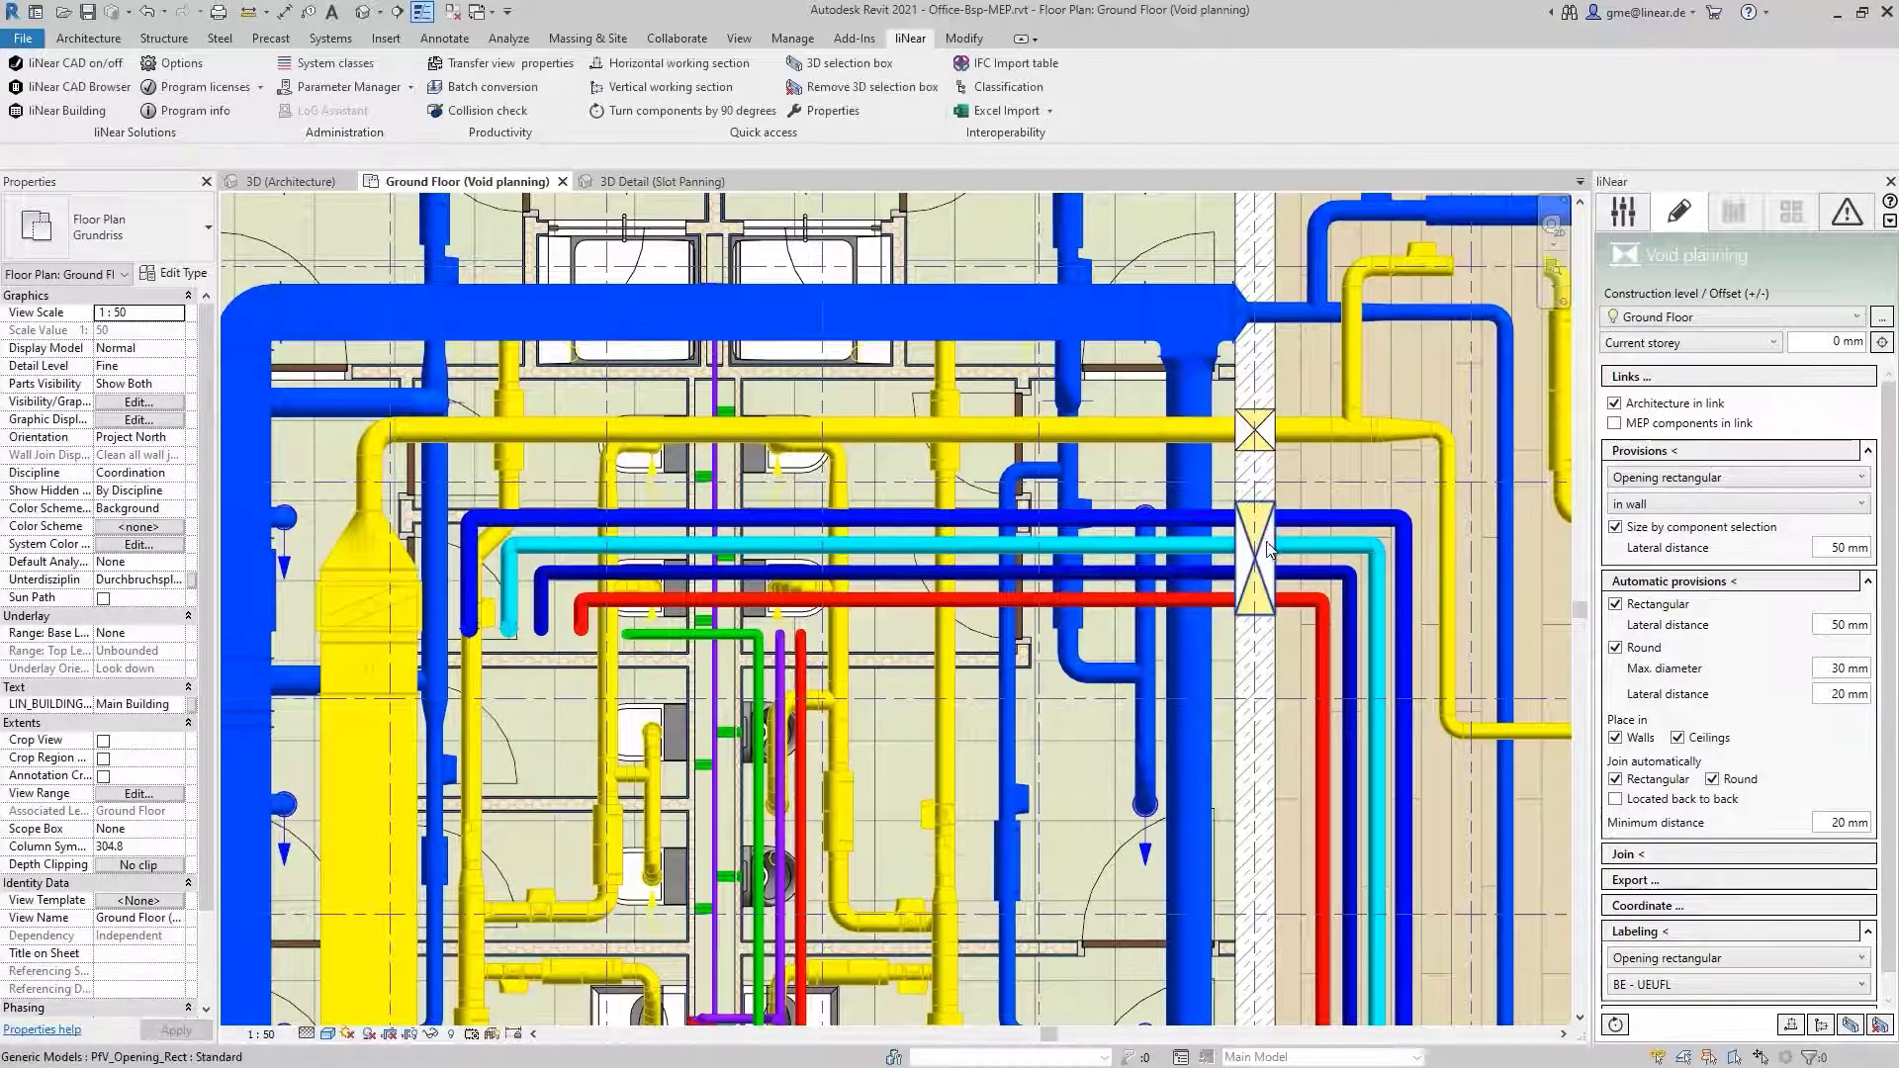
{"action": "left_click", "coordinate": [1267, 544]}
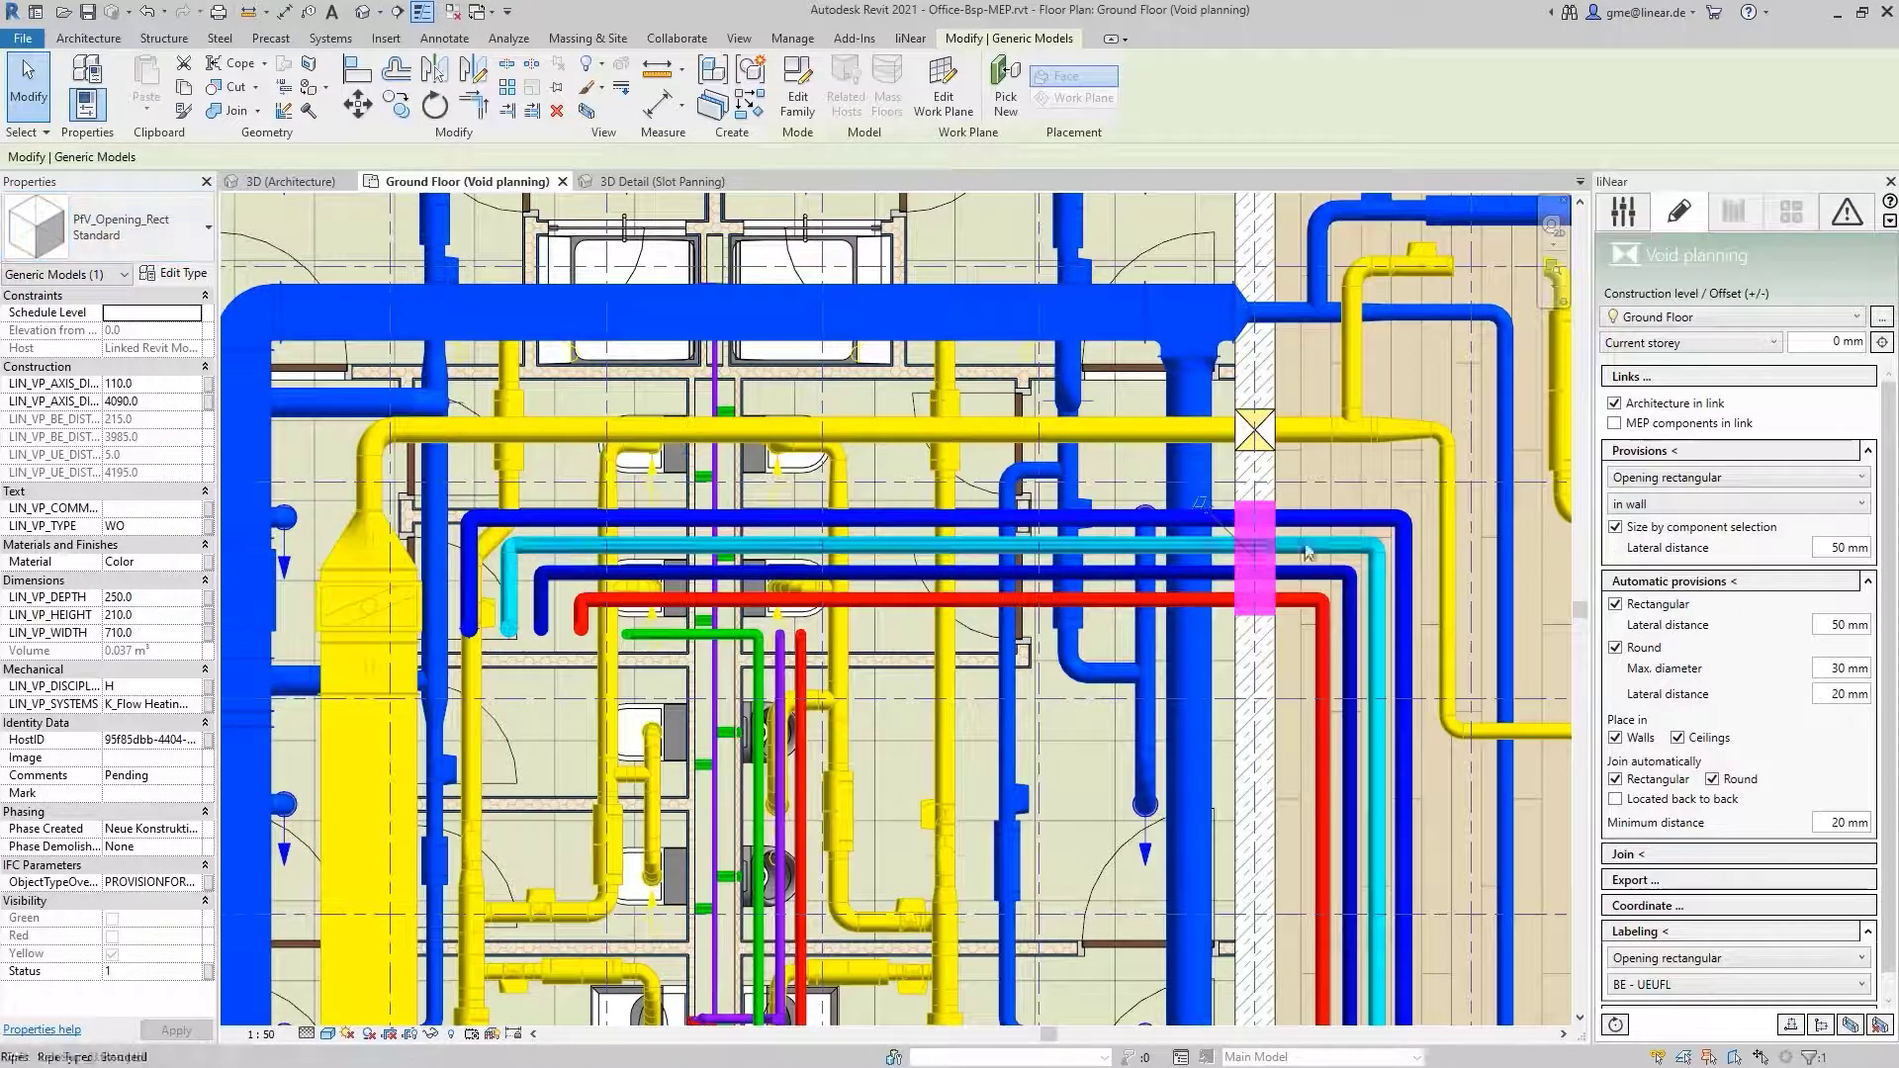
{"action": "left_click", "coordinate": [1265, 445]}
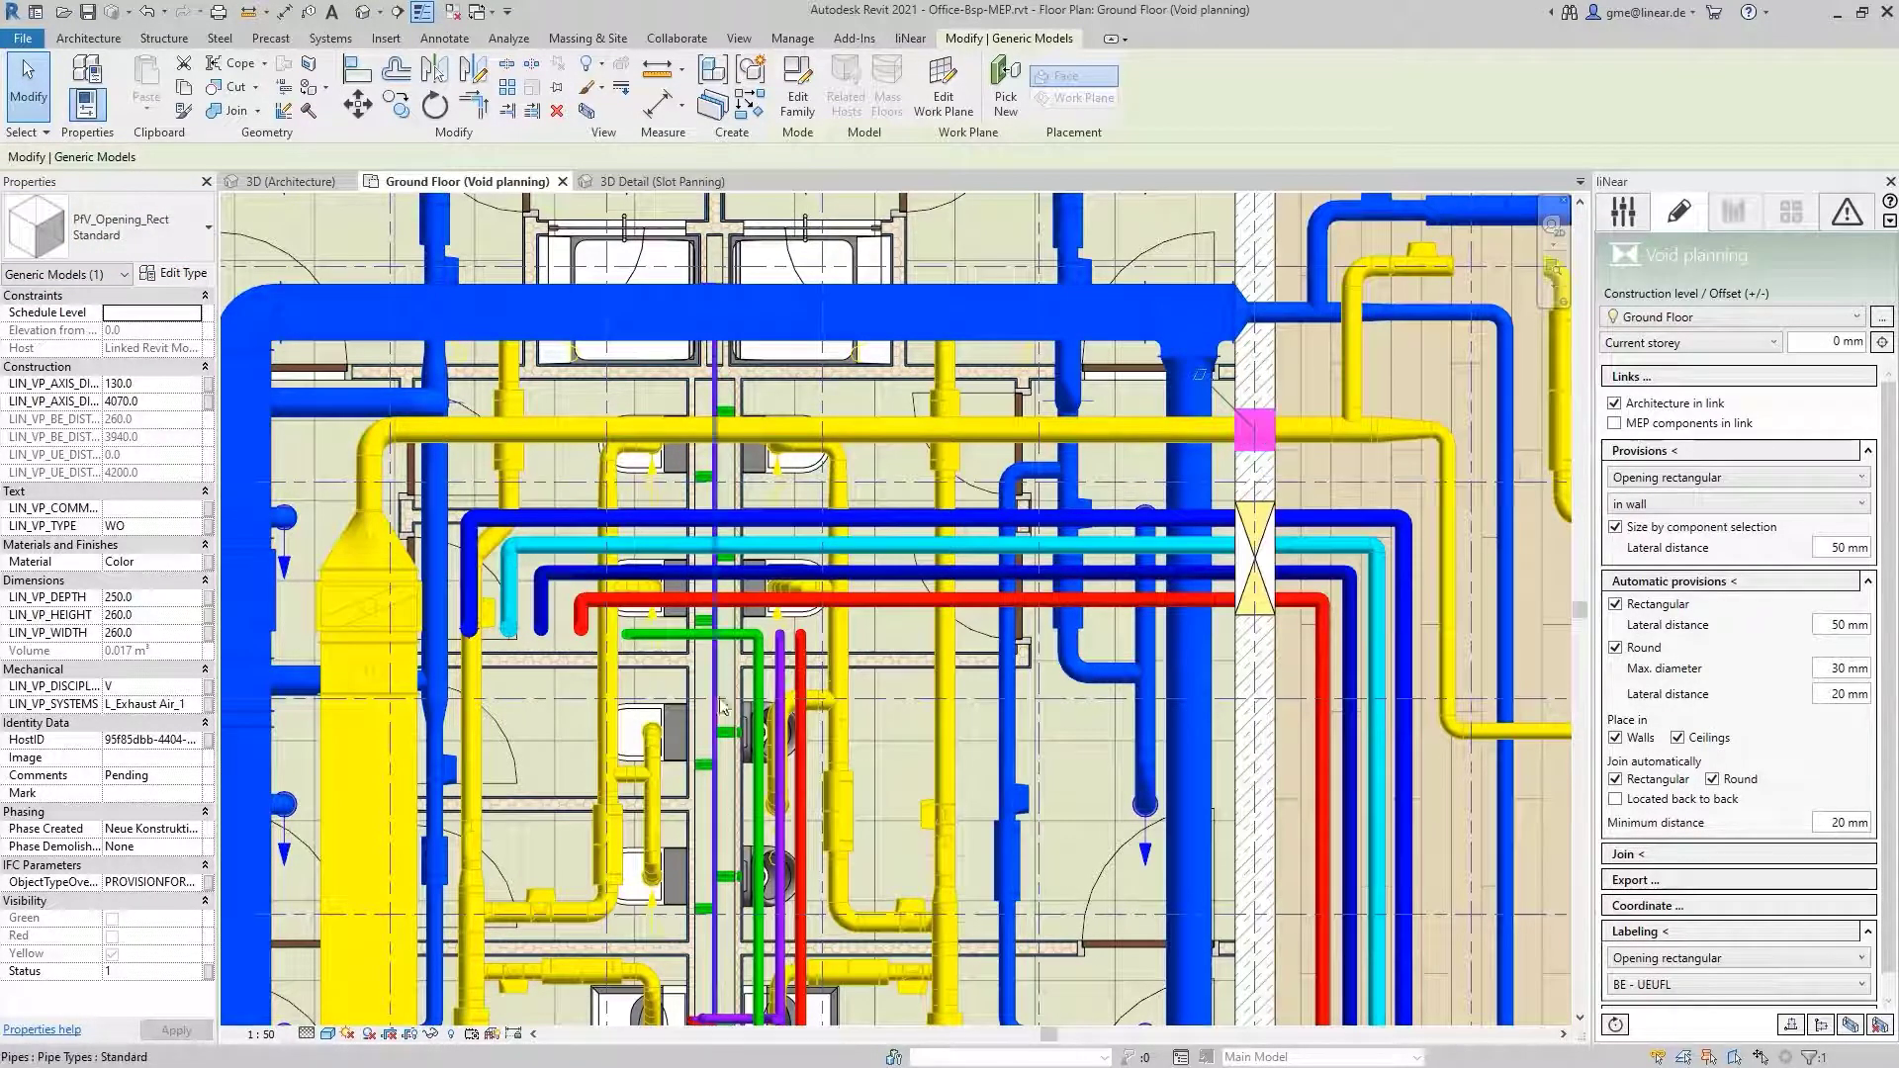
{"action": "scroll", "coordinate": [742, 702], "scroll_direction": "down", "scroll_amount": 4}
{"action": "middle_click_drag", "start_coordinate": [859, 792], "coordinate": [943, 695]}
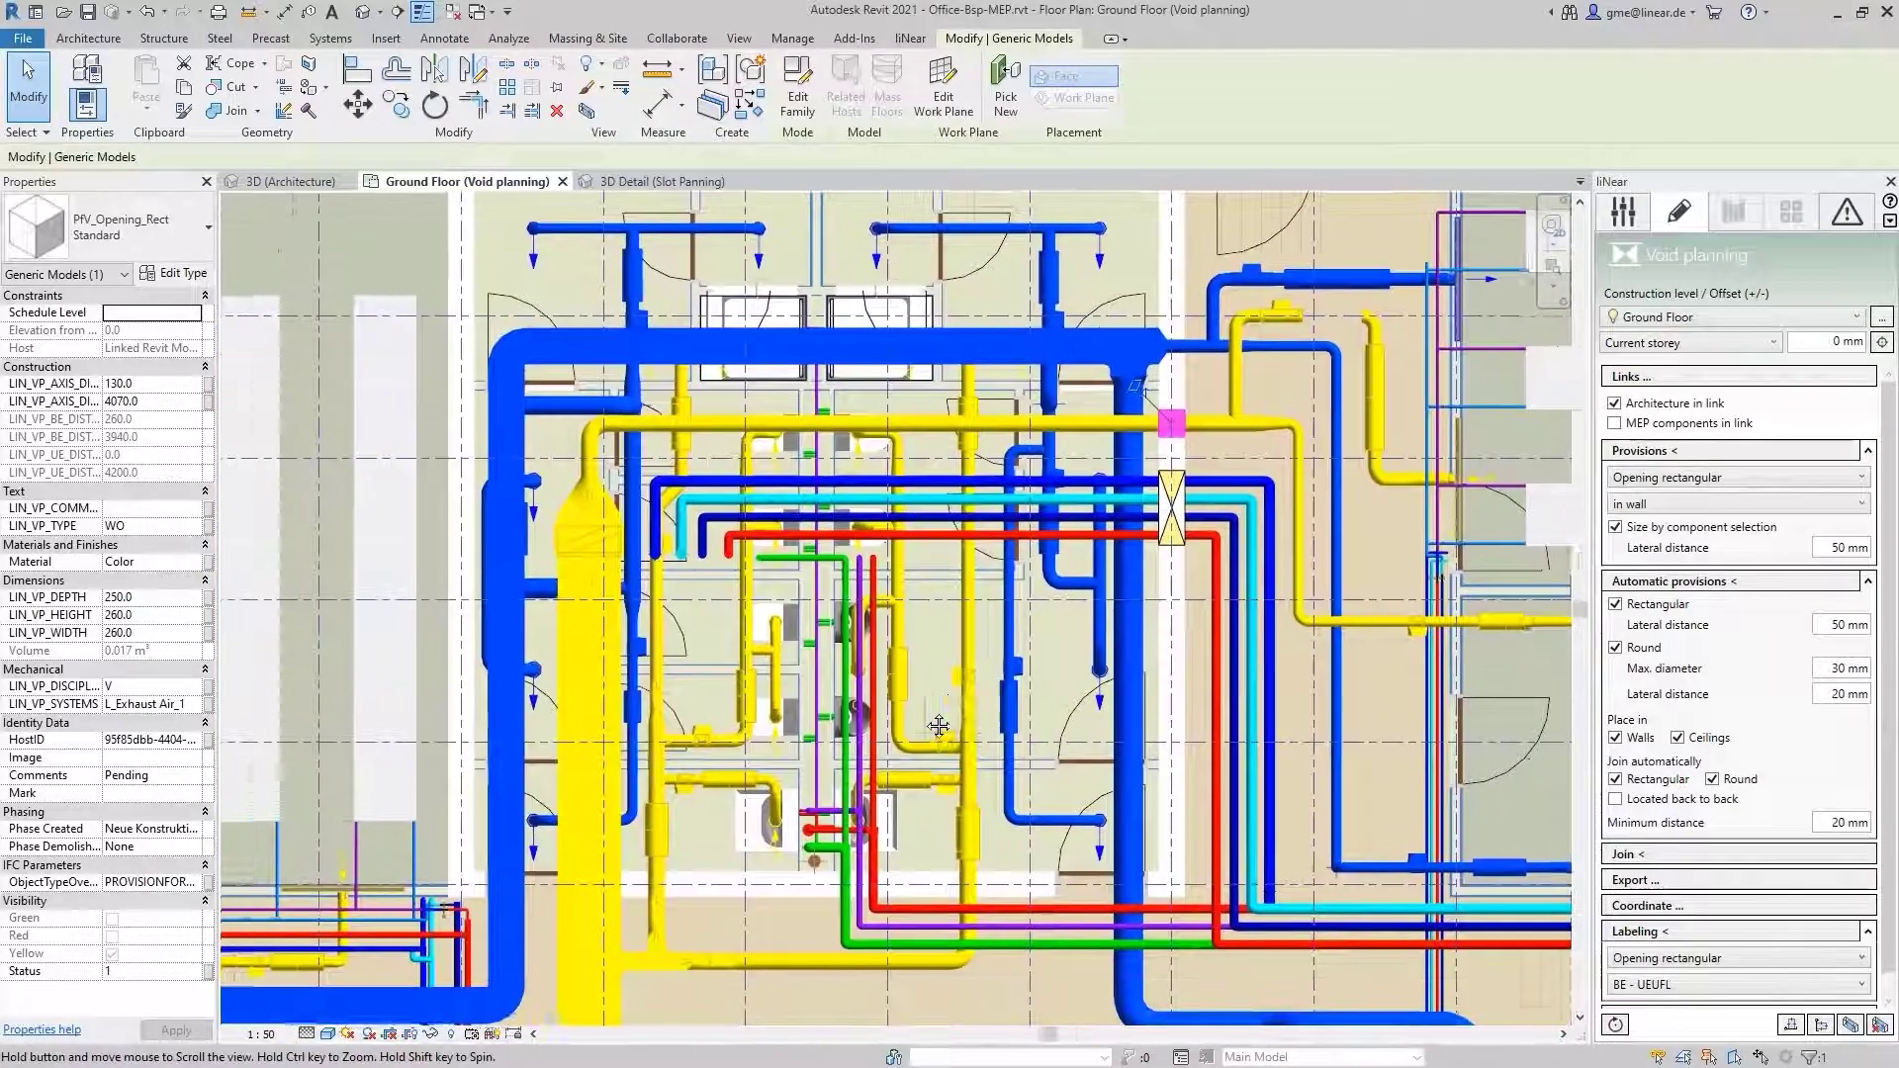
{"action": "scroll", "coordinate": [924, 698], "scroll_direction": "down", "scroll_amount": 2}
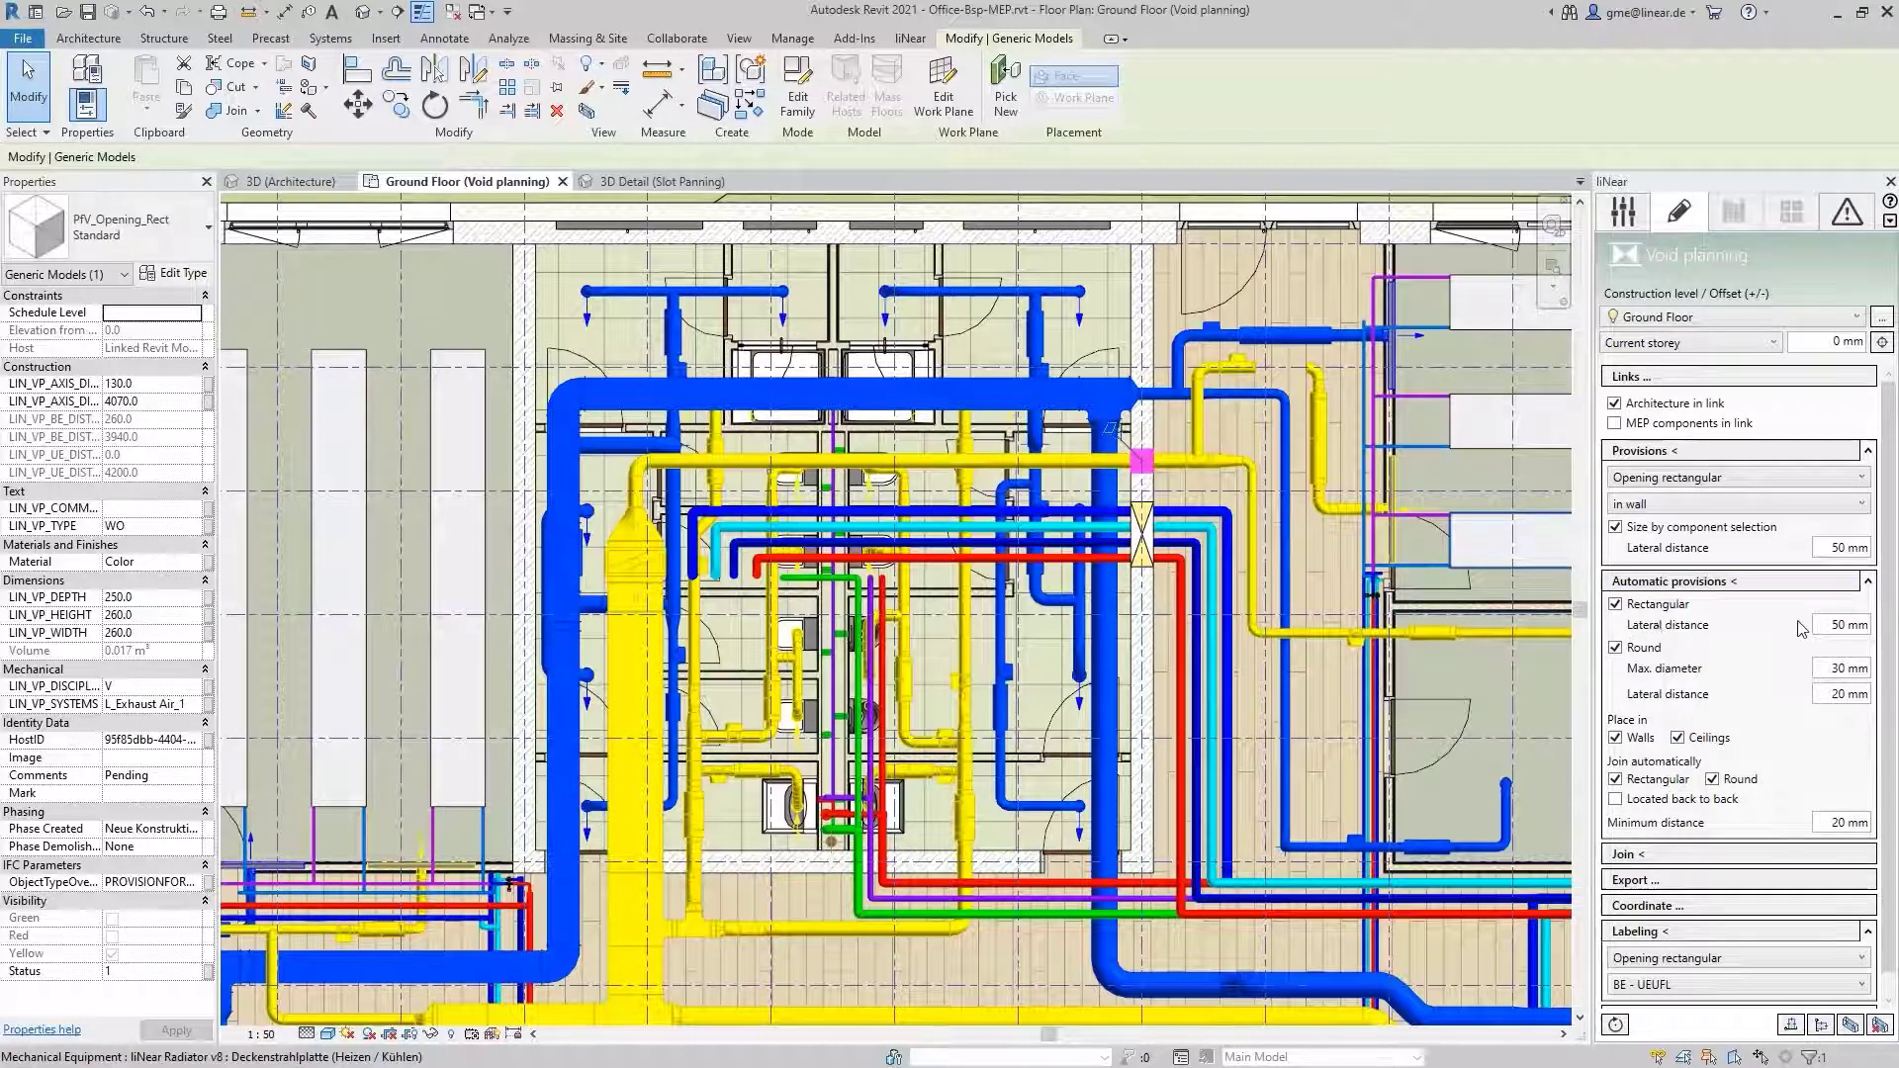
Confirm 50 mm rectangular and 20 mm round lateral distances, then begin automatic provisions
{"action": "left_click", "coordinate": [1829, 625]}
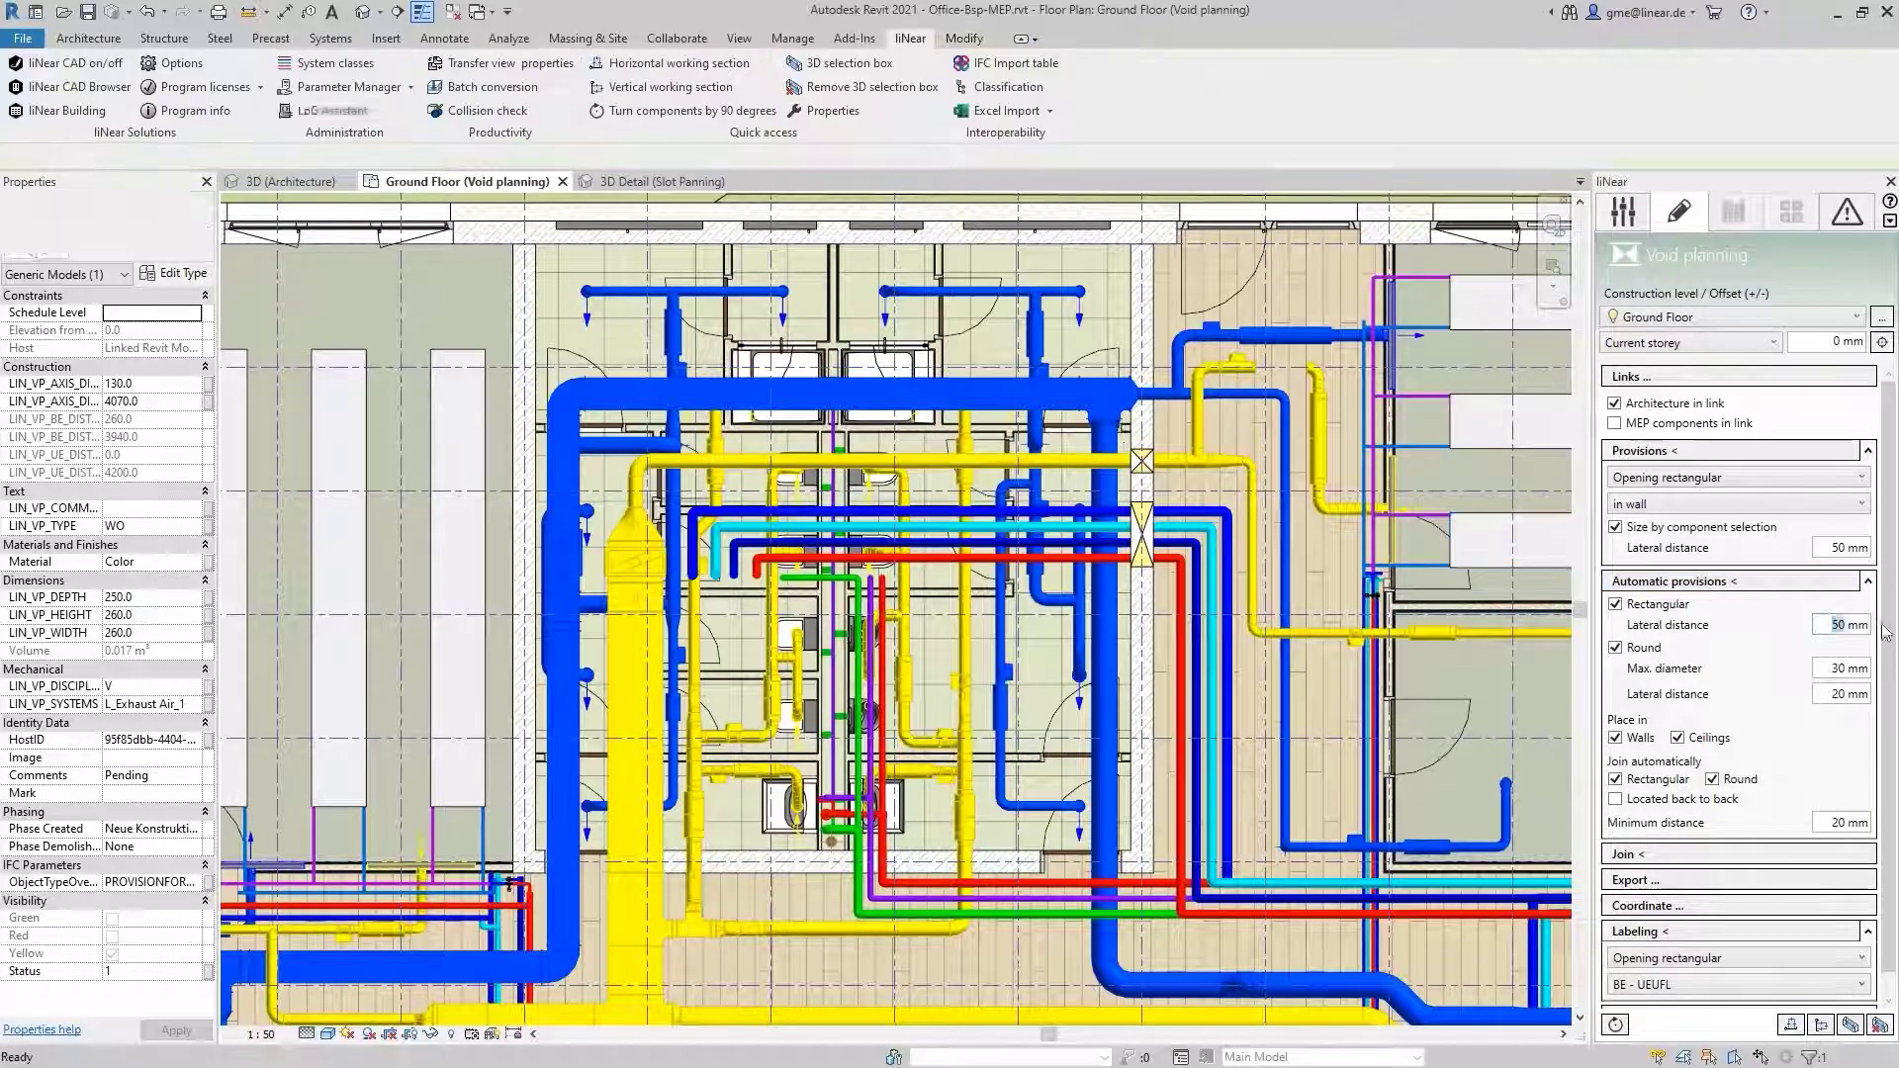
{"action": "left_click", "coordinate": [1831, 696]}
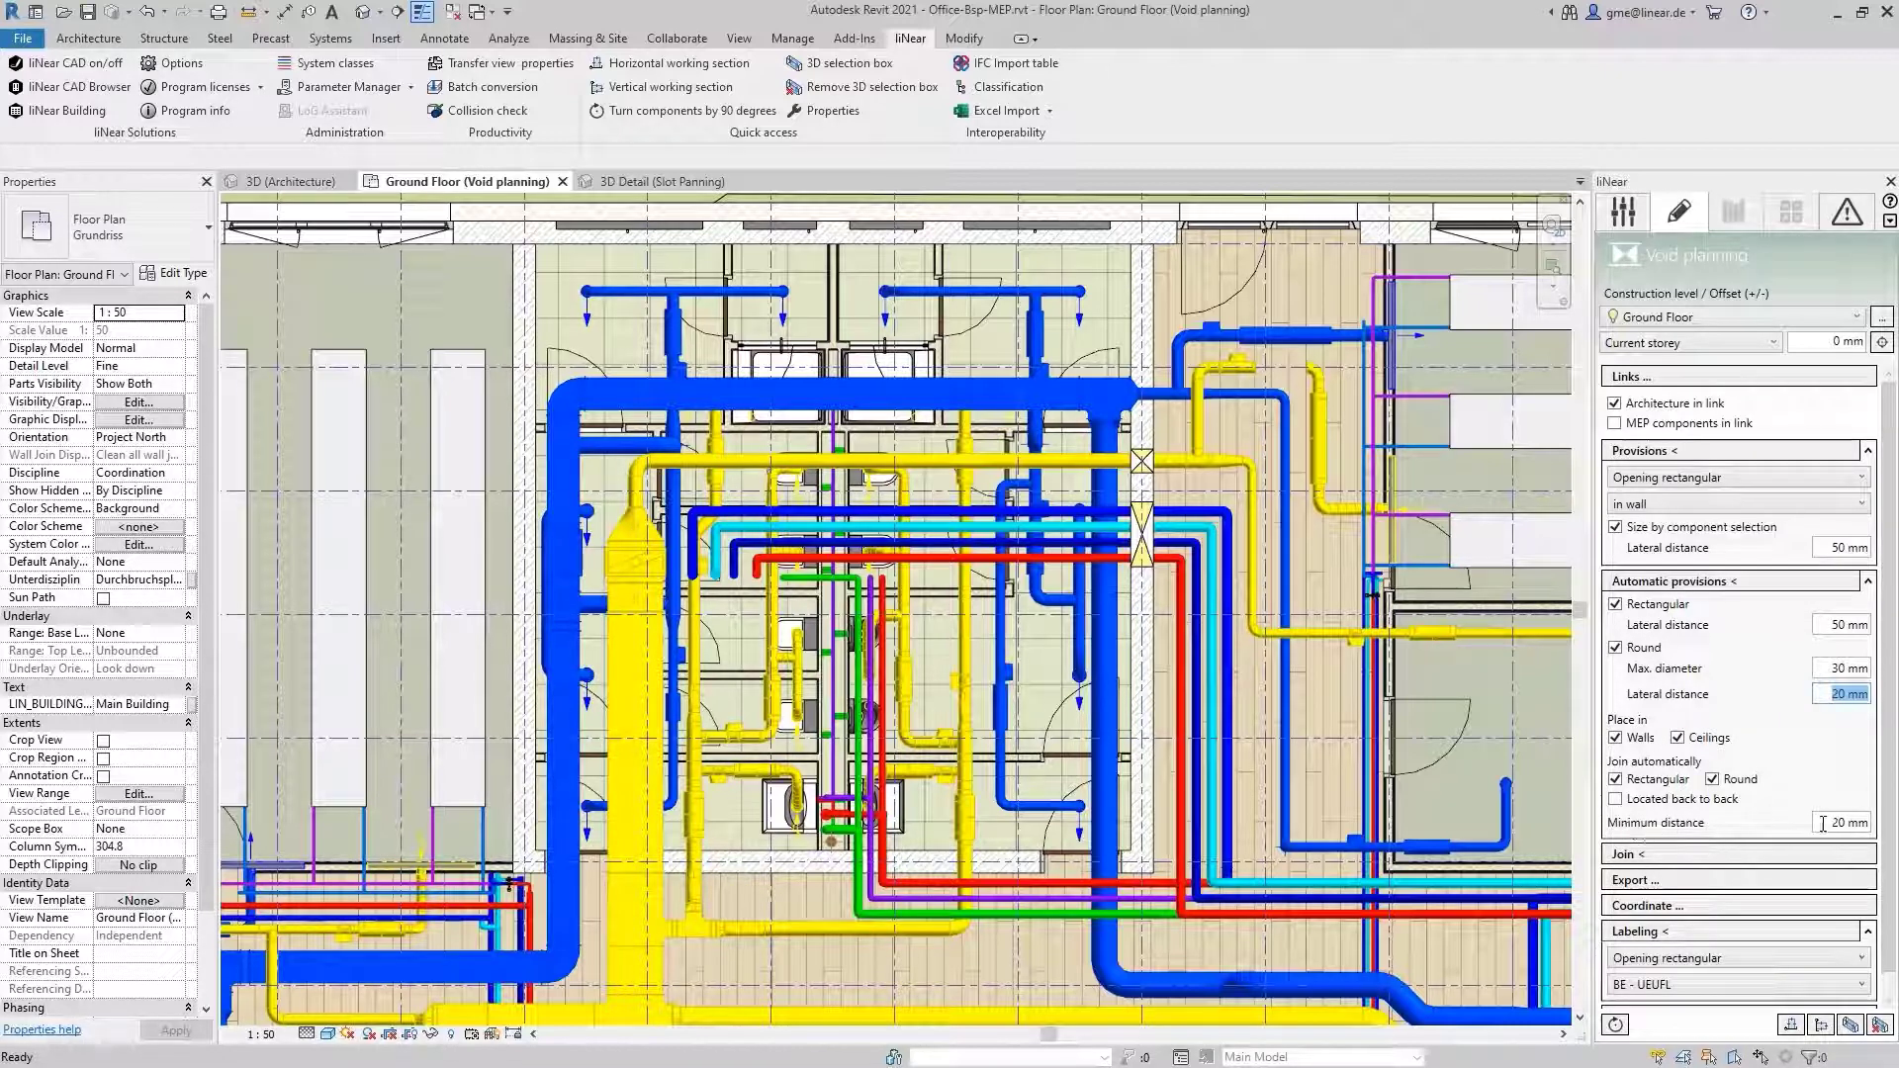
{"action": "left_click", "coordinate": [1366, 782]}
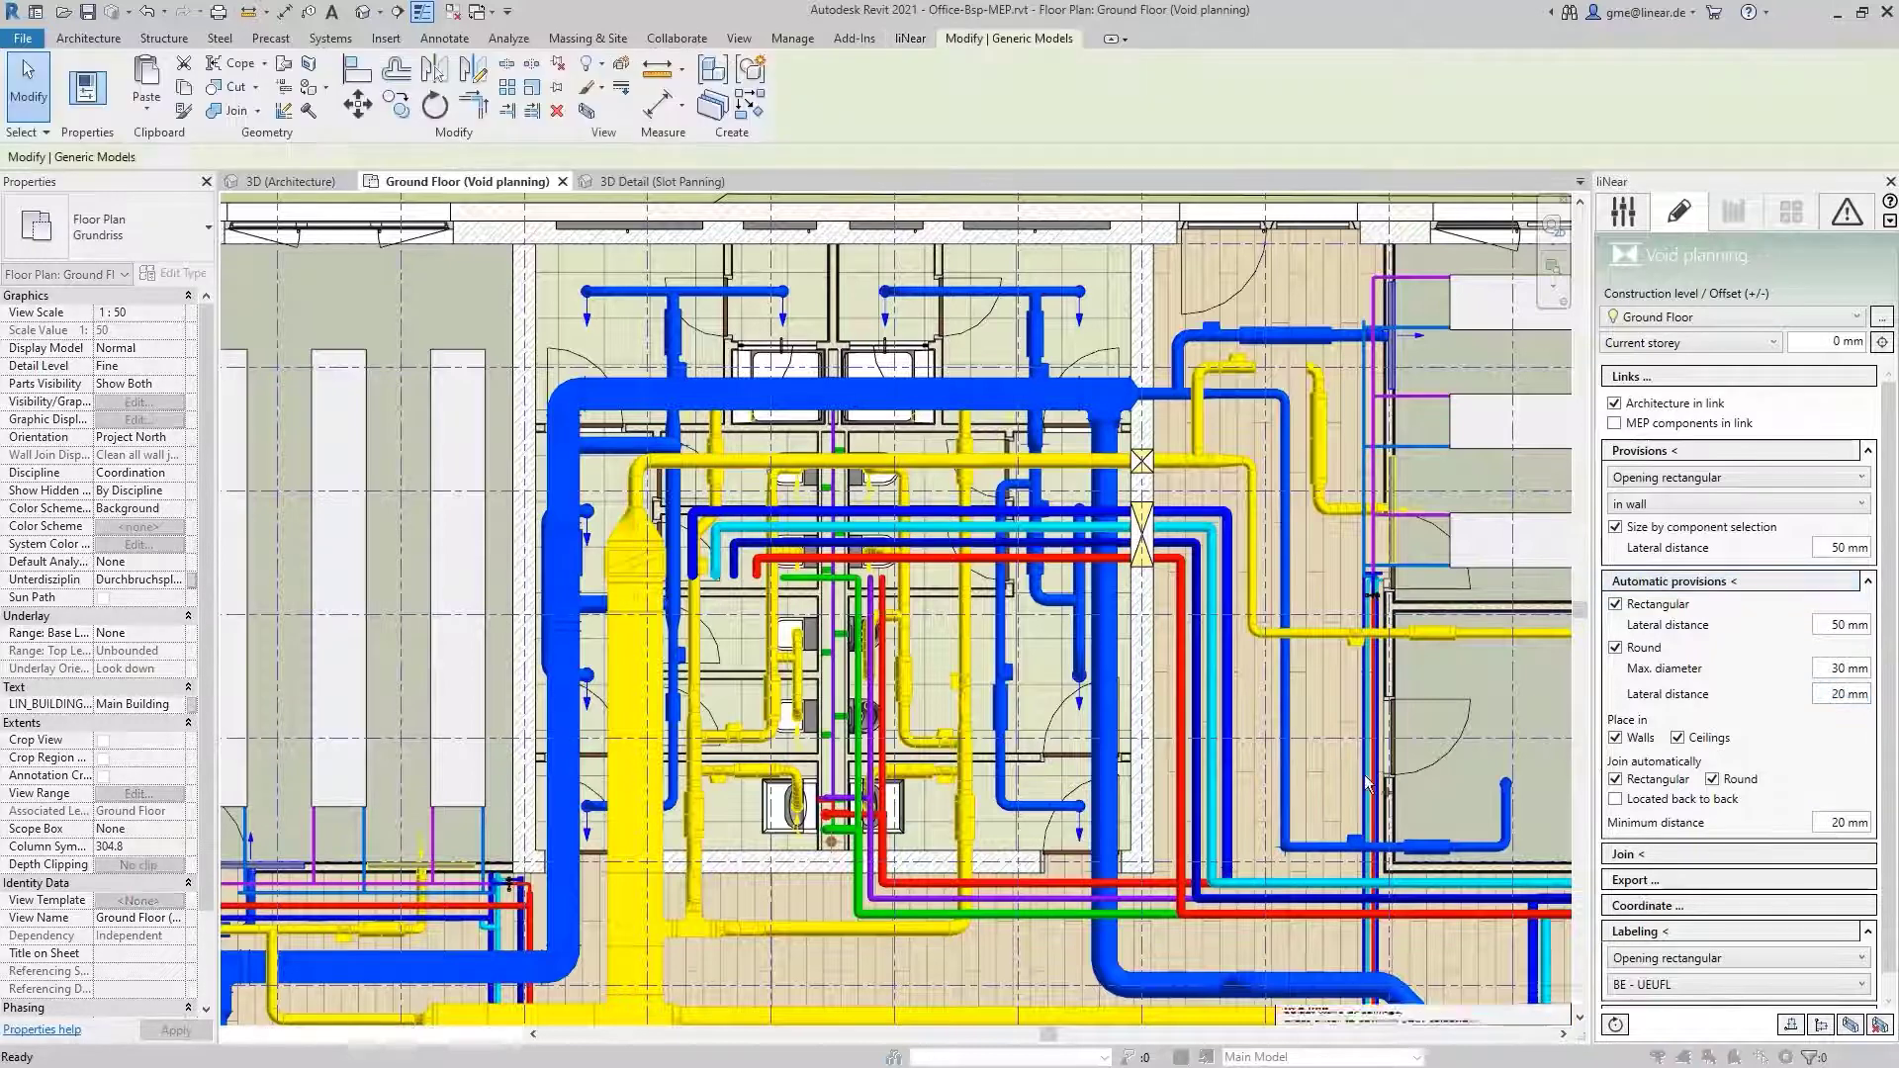
Generate openings automatically in the lower wall for all window-selected pipes and ducts
{"action": "left_click", "coordinate": [1148, 751]}
{"action": "key", "text": "Return"}
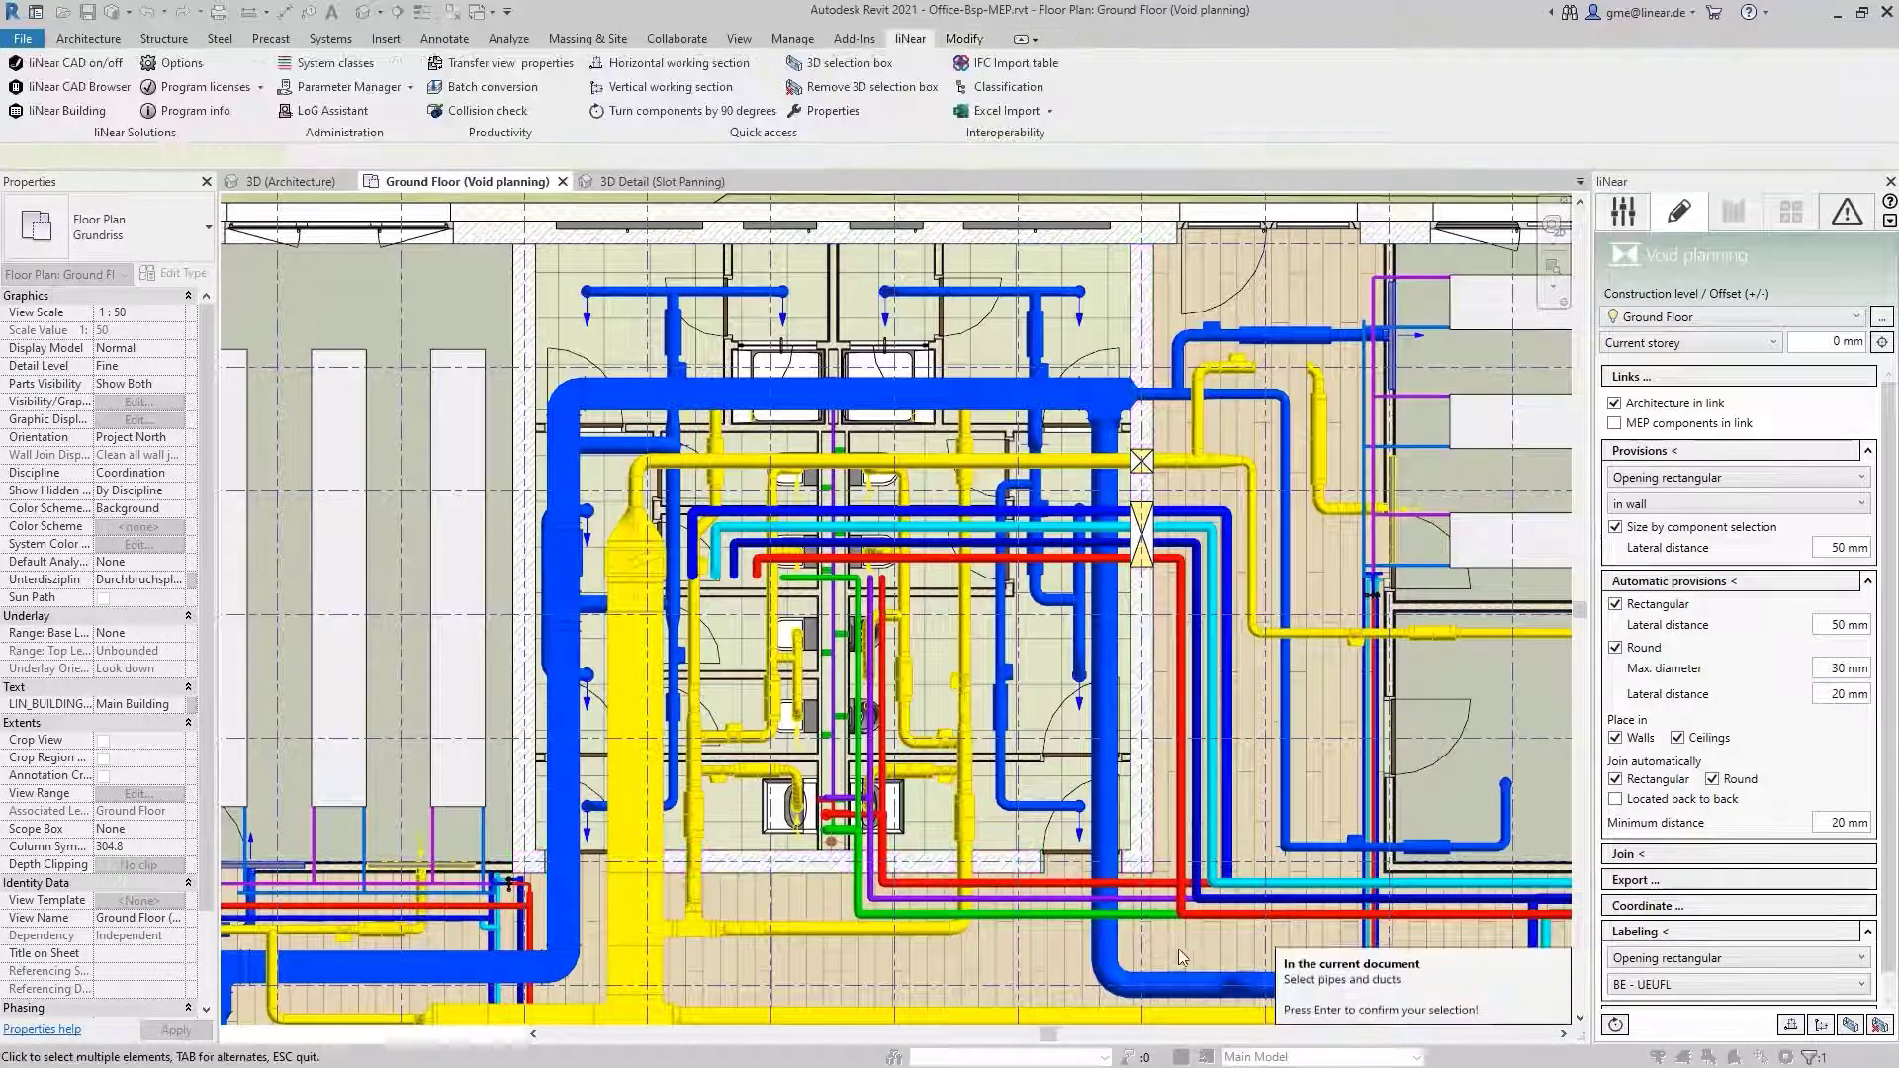
{"action": "left_click_drag", "start_coordinate": [1222, 994], "coordinate": [466, 277]}
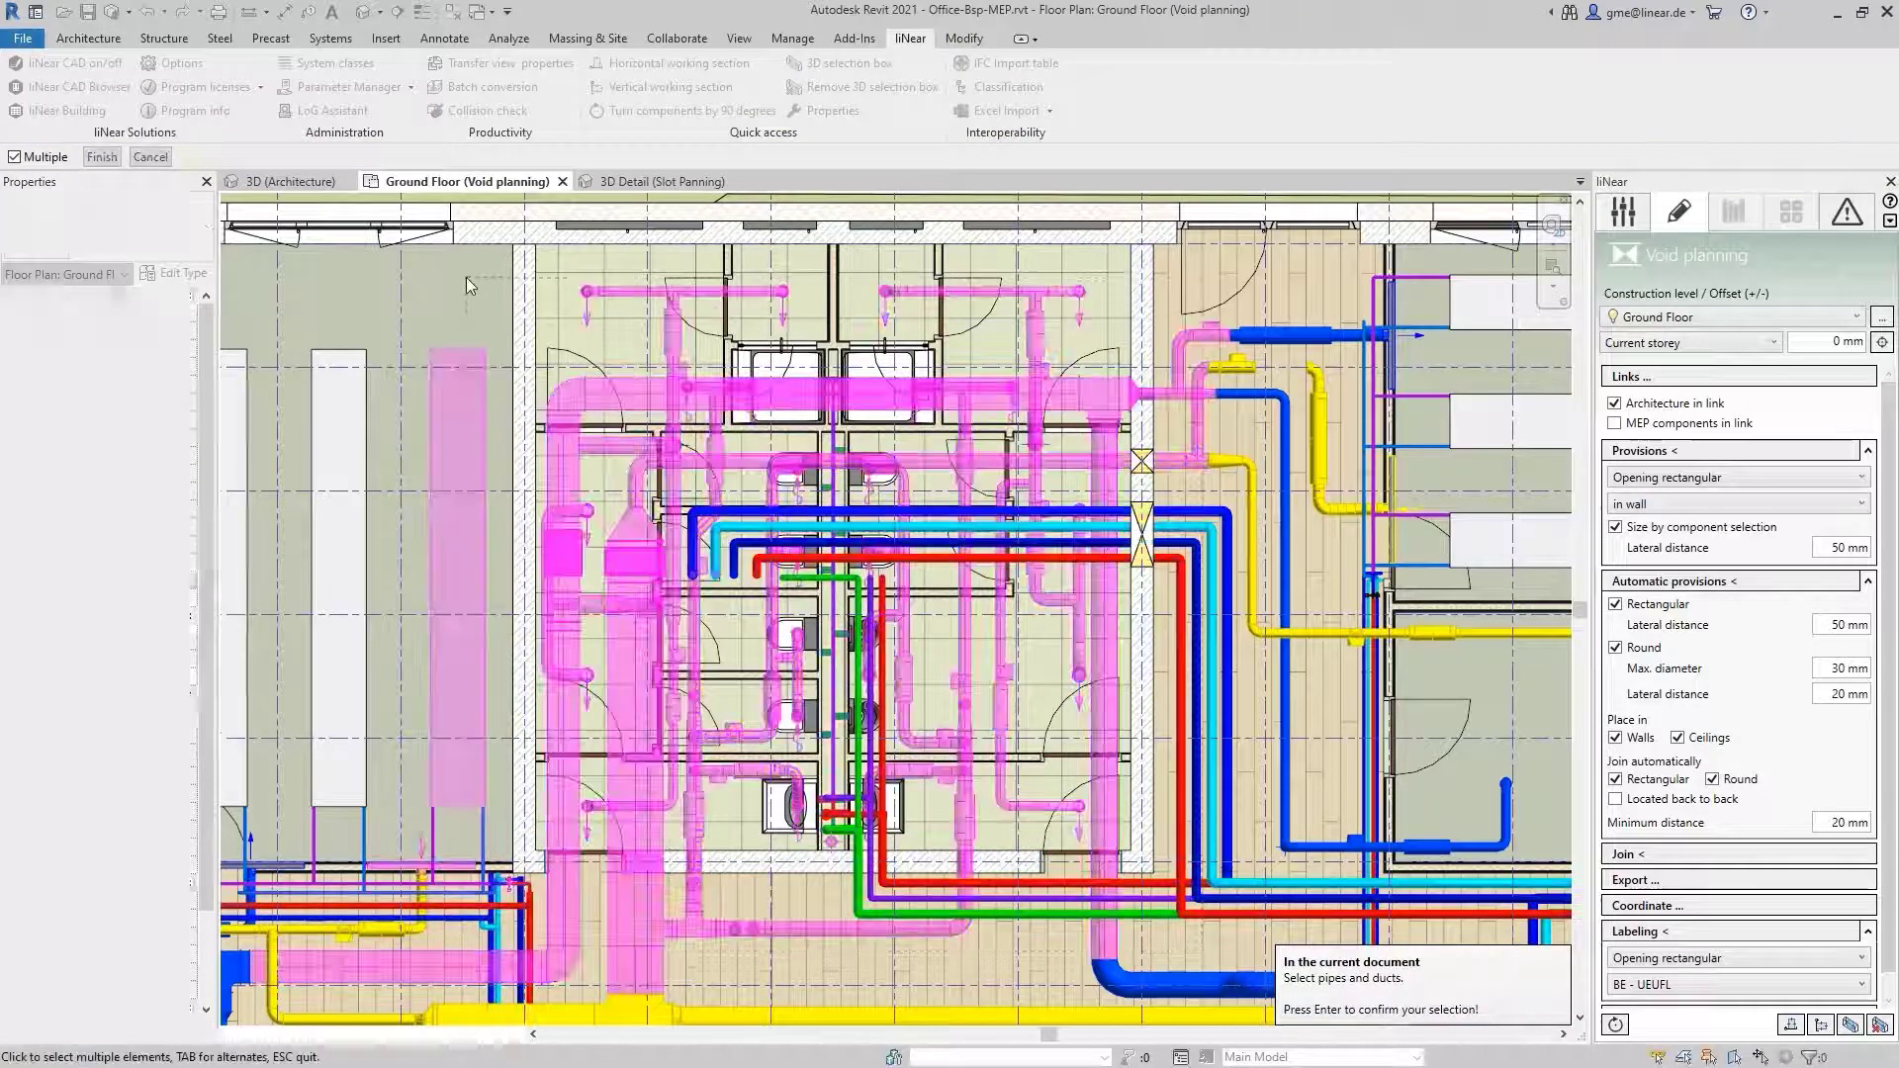
{"action": "key", "text": "Return"}
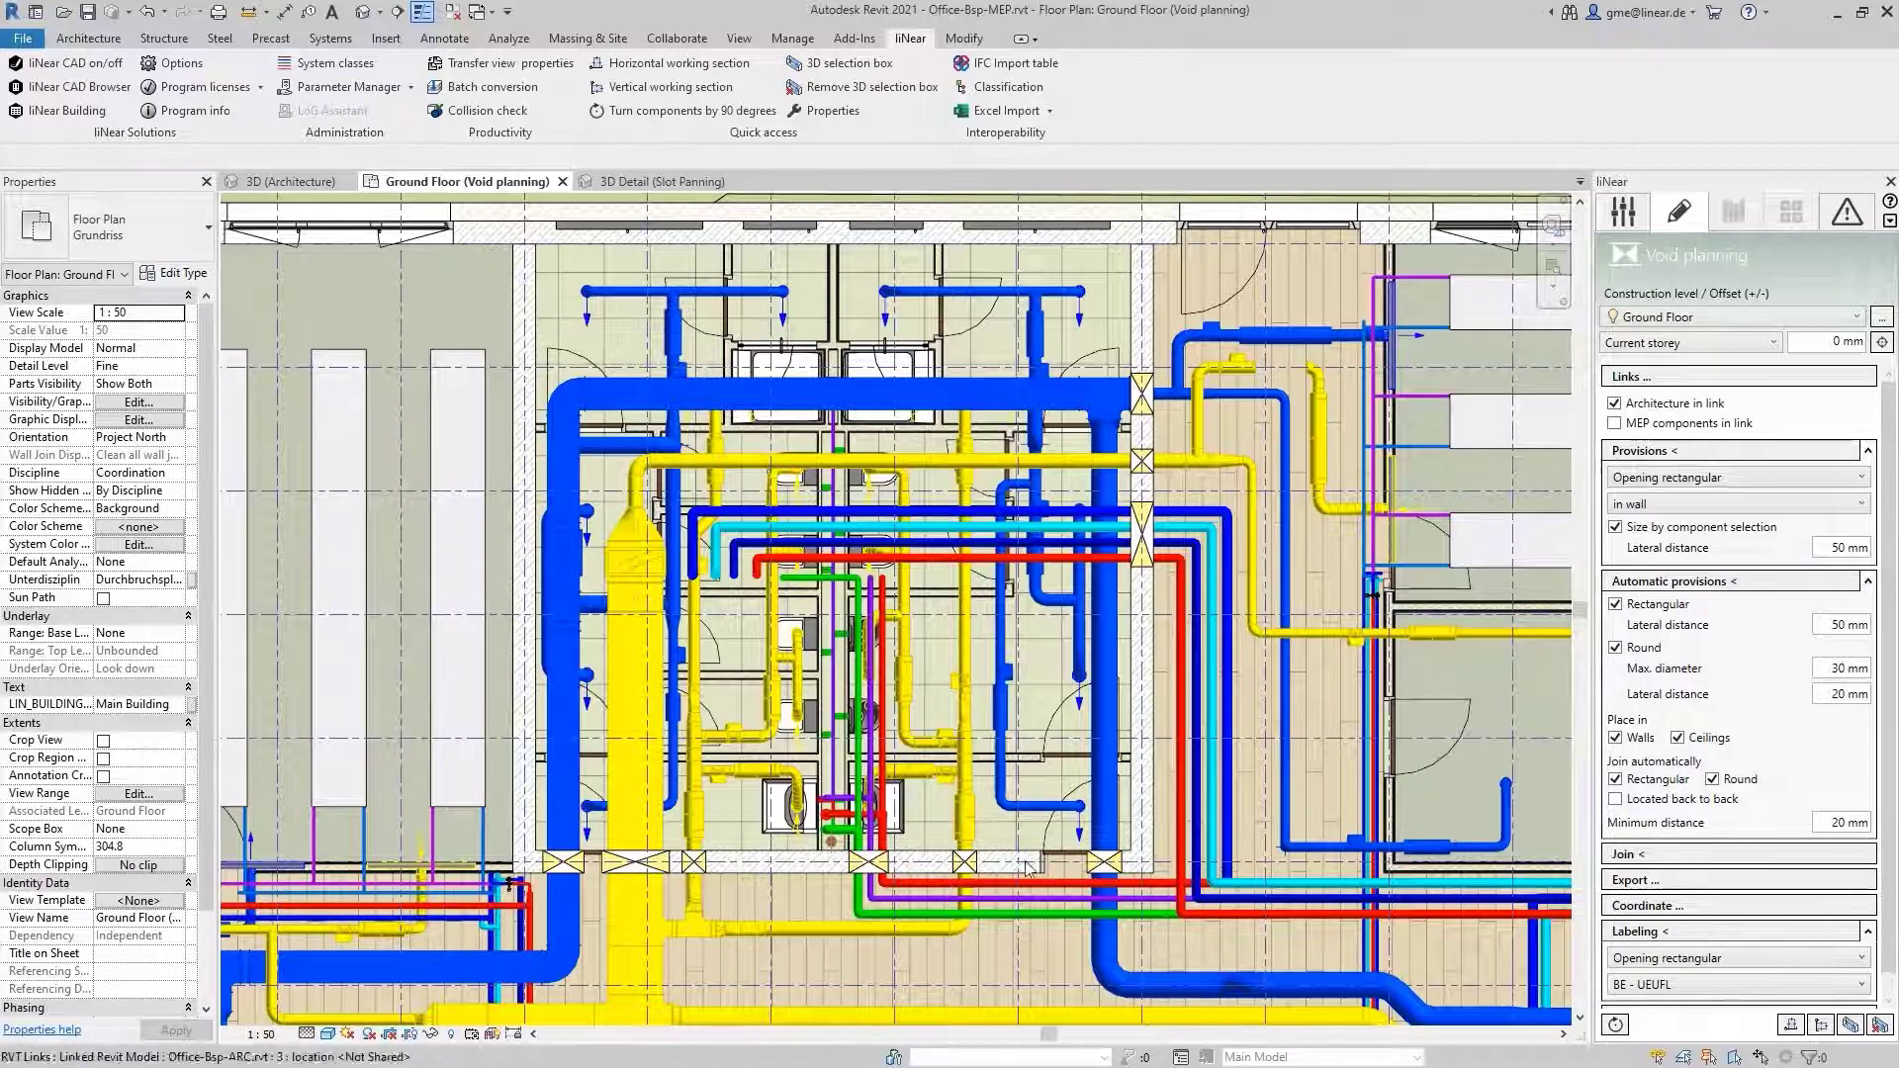
{"action": "scroll", "coordinate": [997, 911], "scroll_direction": "up", "scroll_amount": 2}
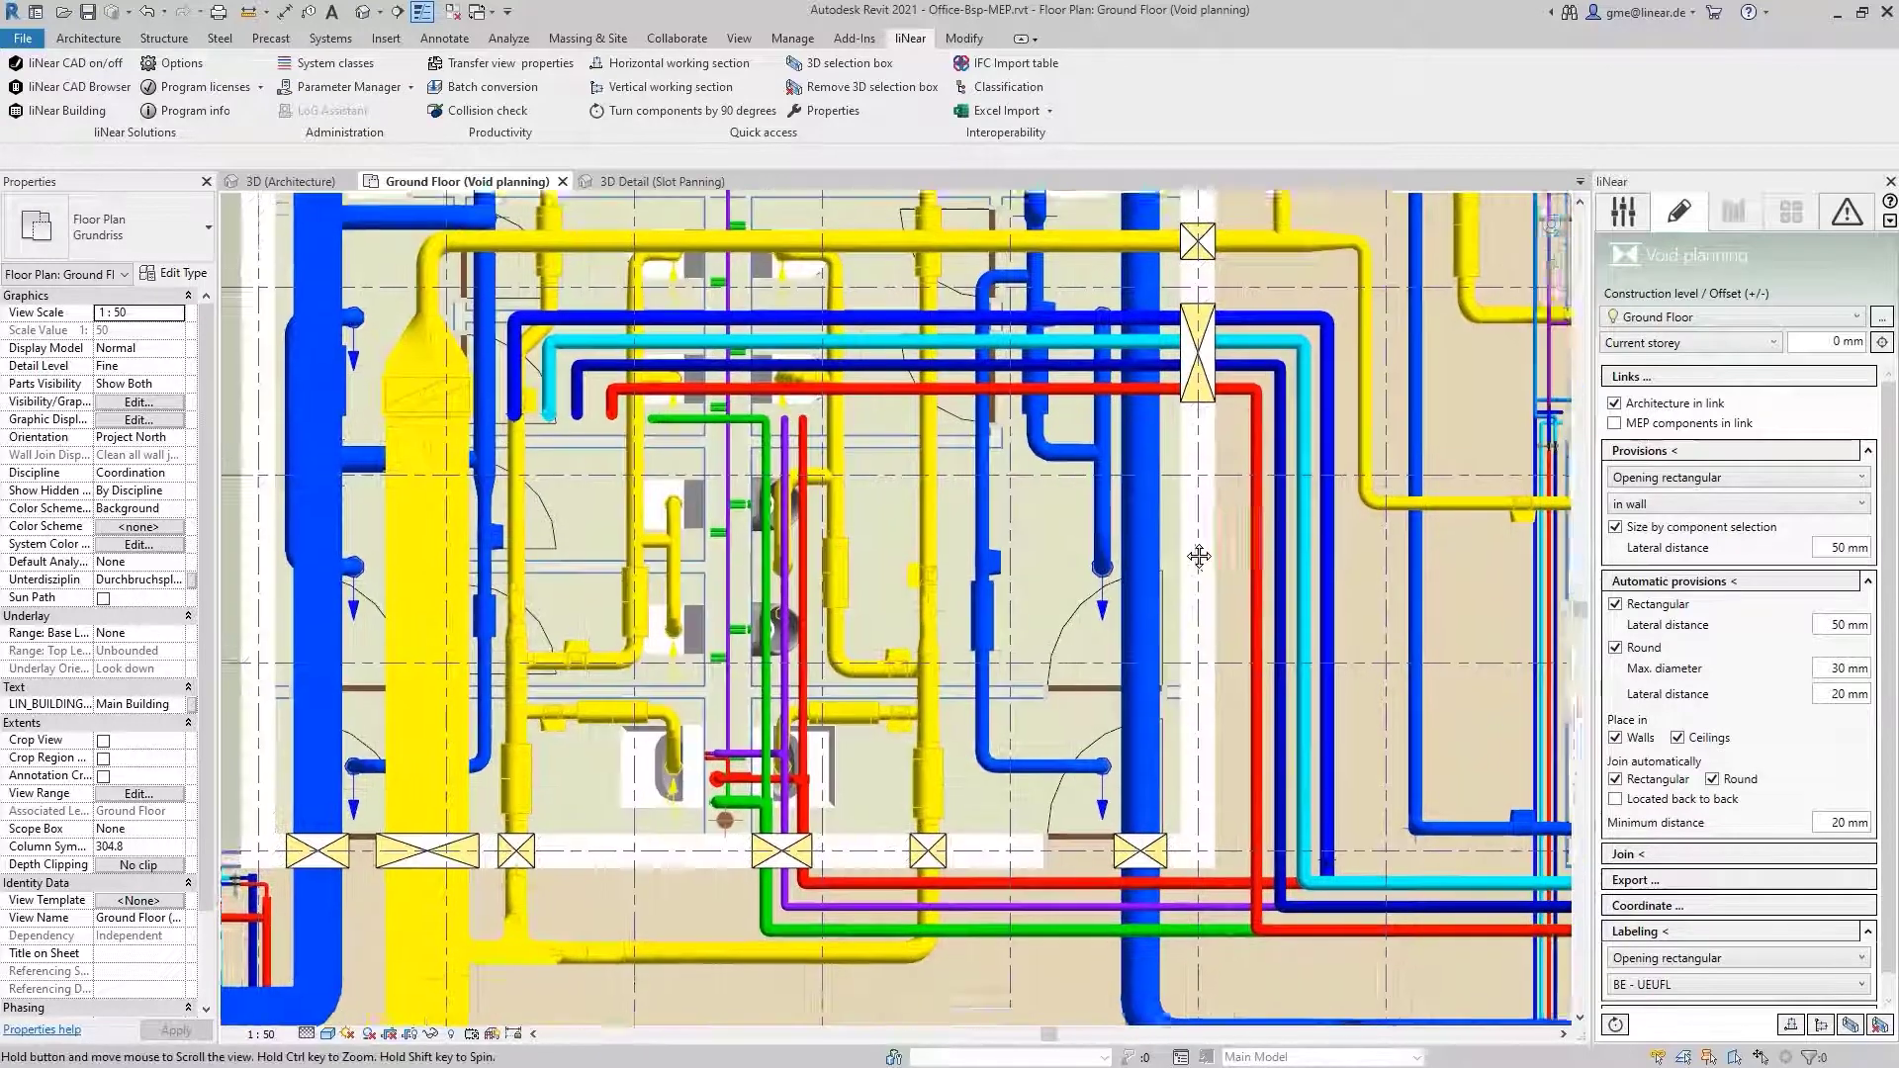
Tag a vertical-wall rectangular opening with the UE - BEC label, reading WO - H 71/21 cm
{"action": "middle_click_drag", "start_coordinate": [1199, 551], "coordinate": [1081, 662]}
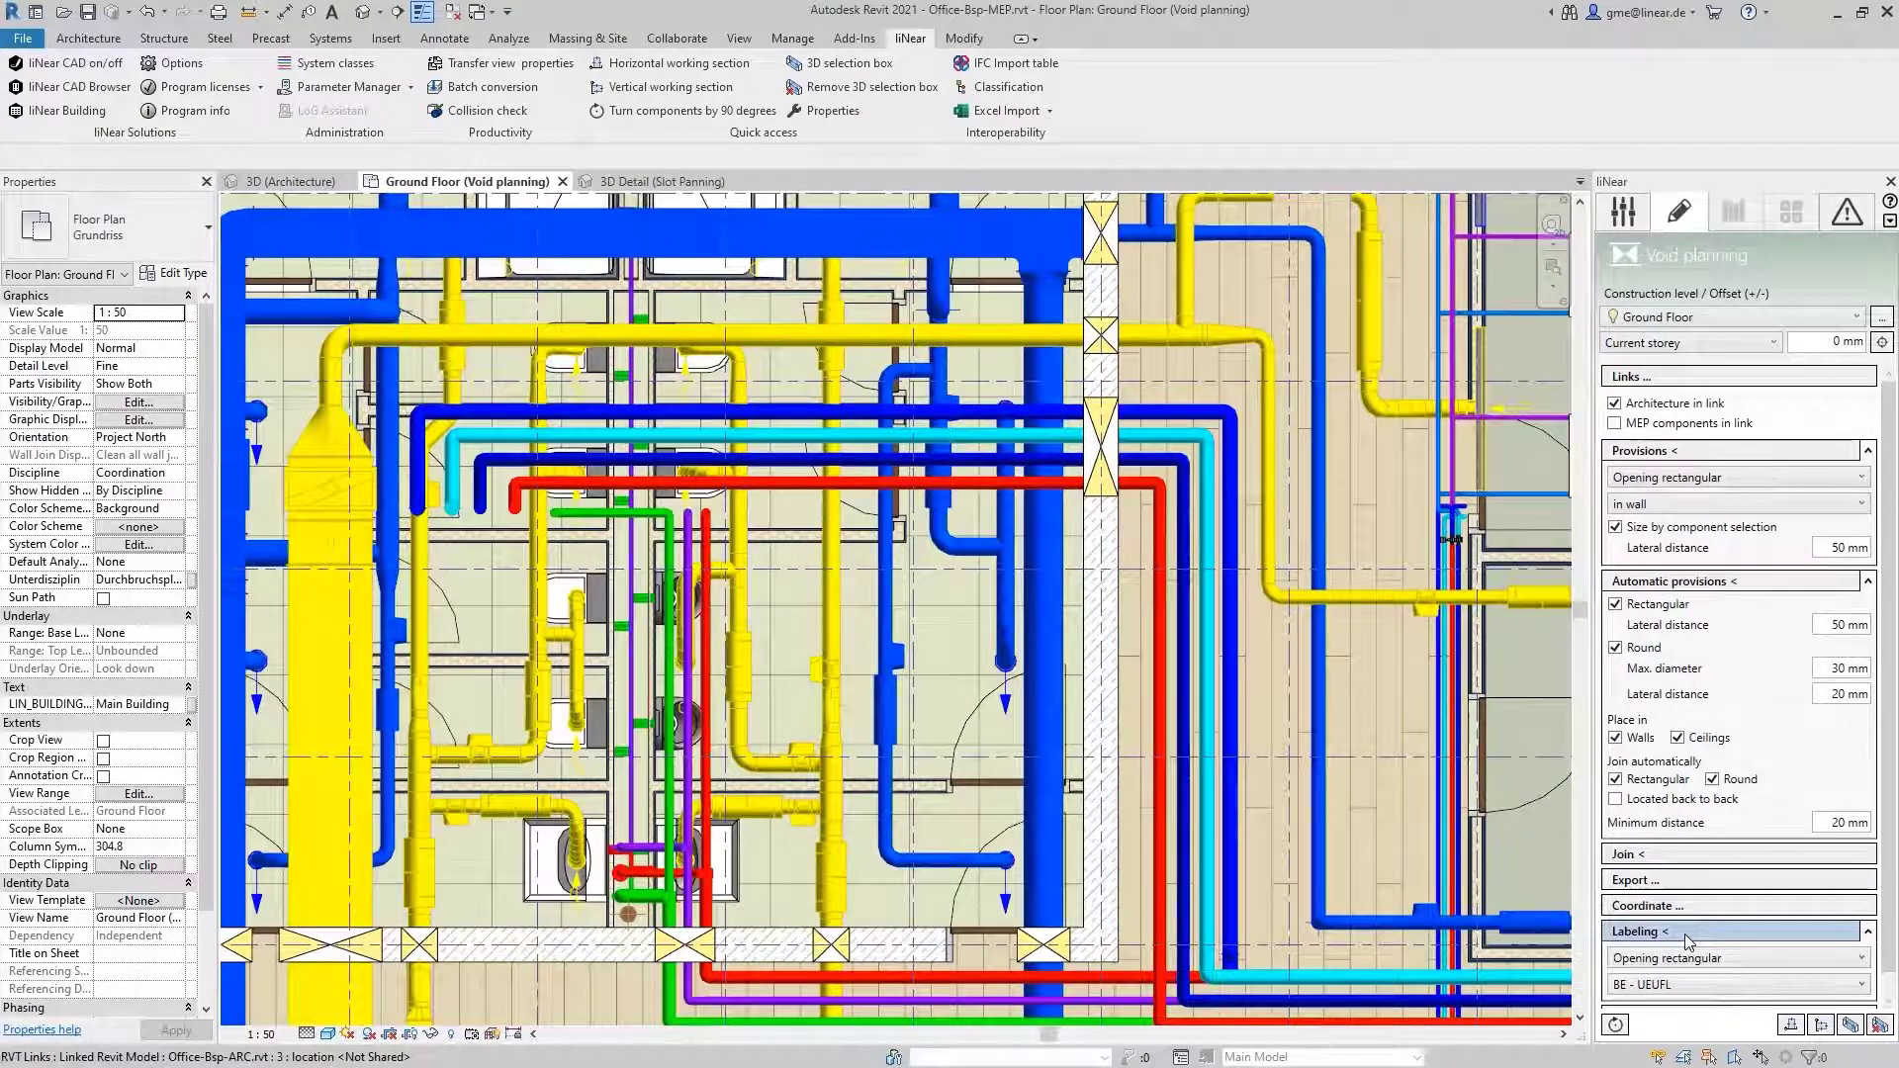
{"action": "left_click", "coordinate": [1783, 962]}
{"action": "left_click", "coordinate": [1784, 966]}
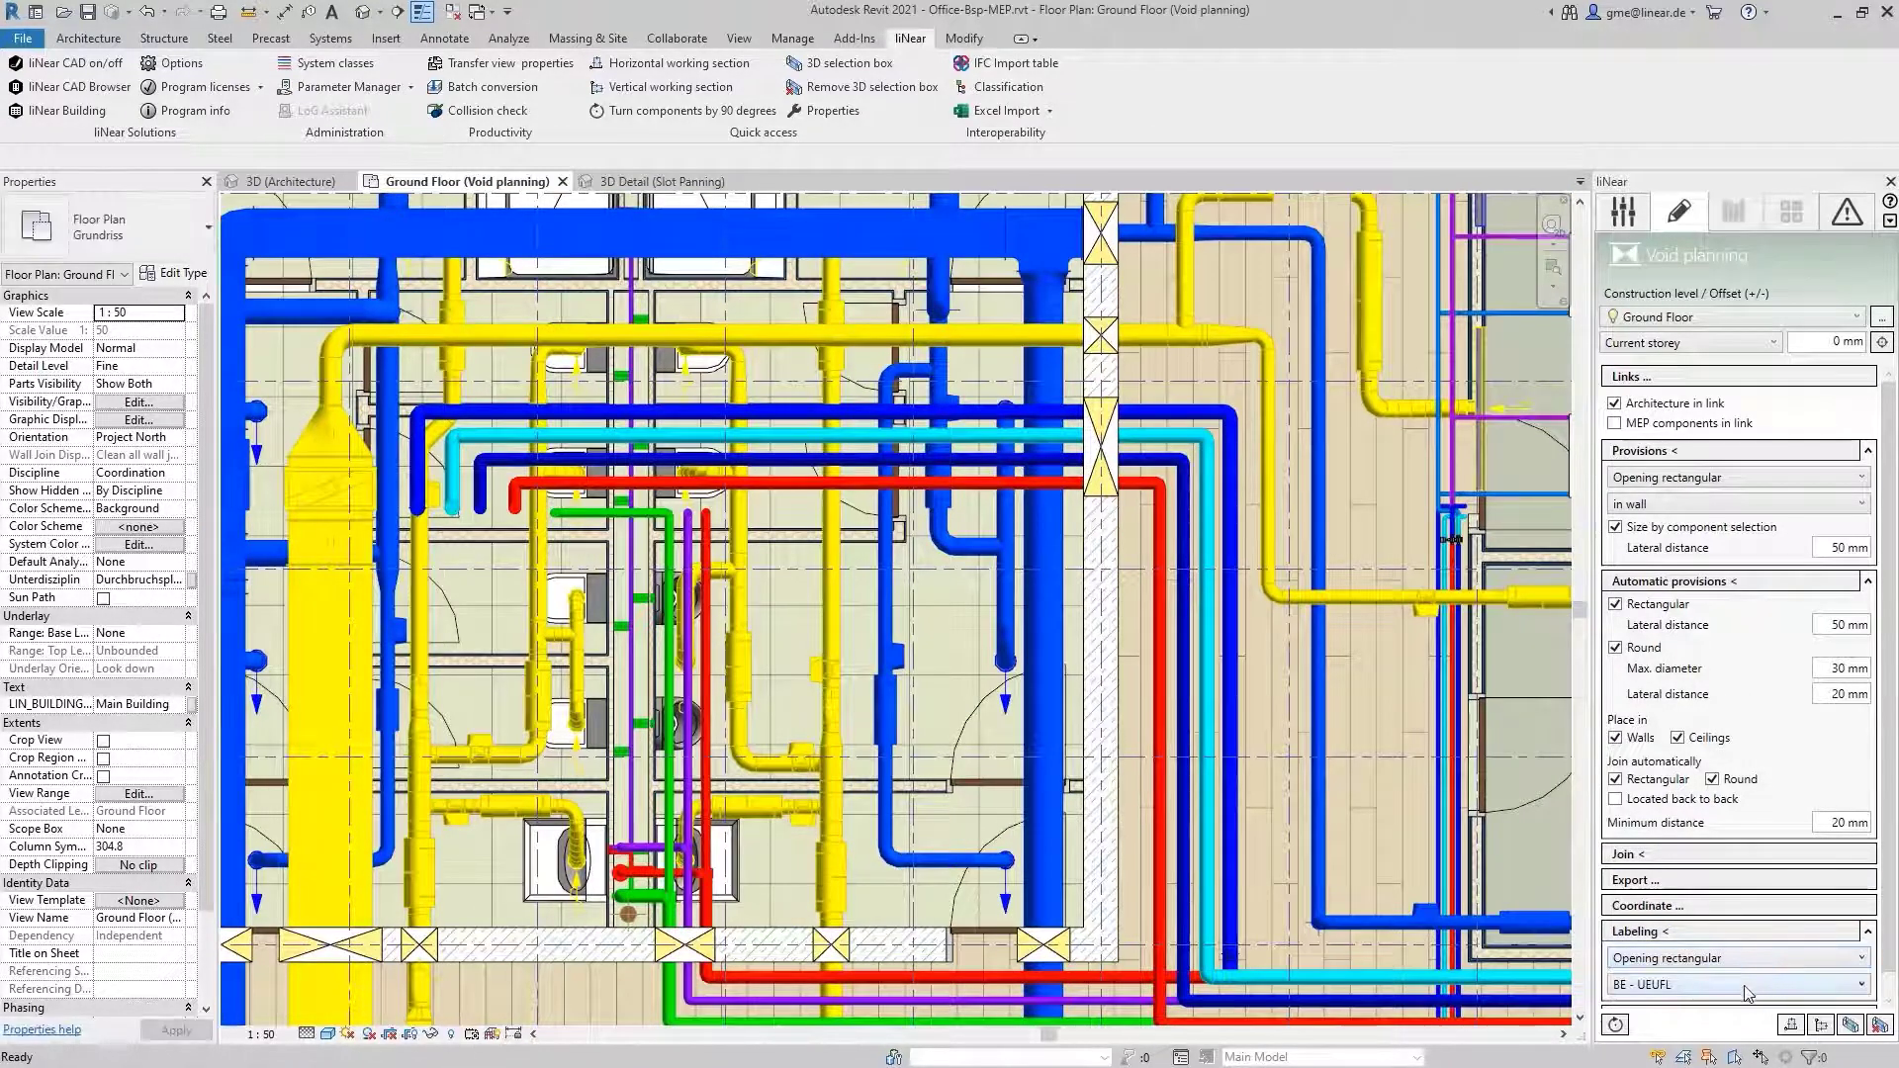
{"action": "left_click", "coordinate": [1746, 985]}
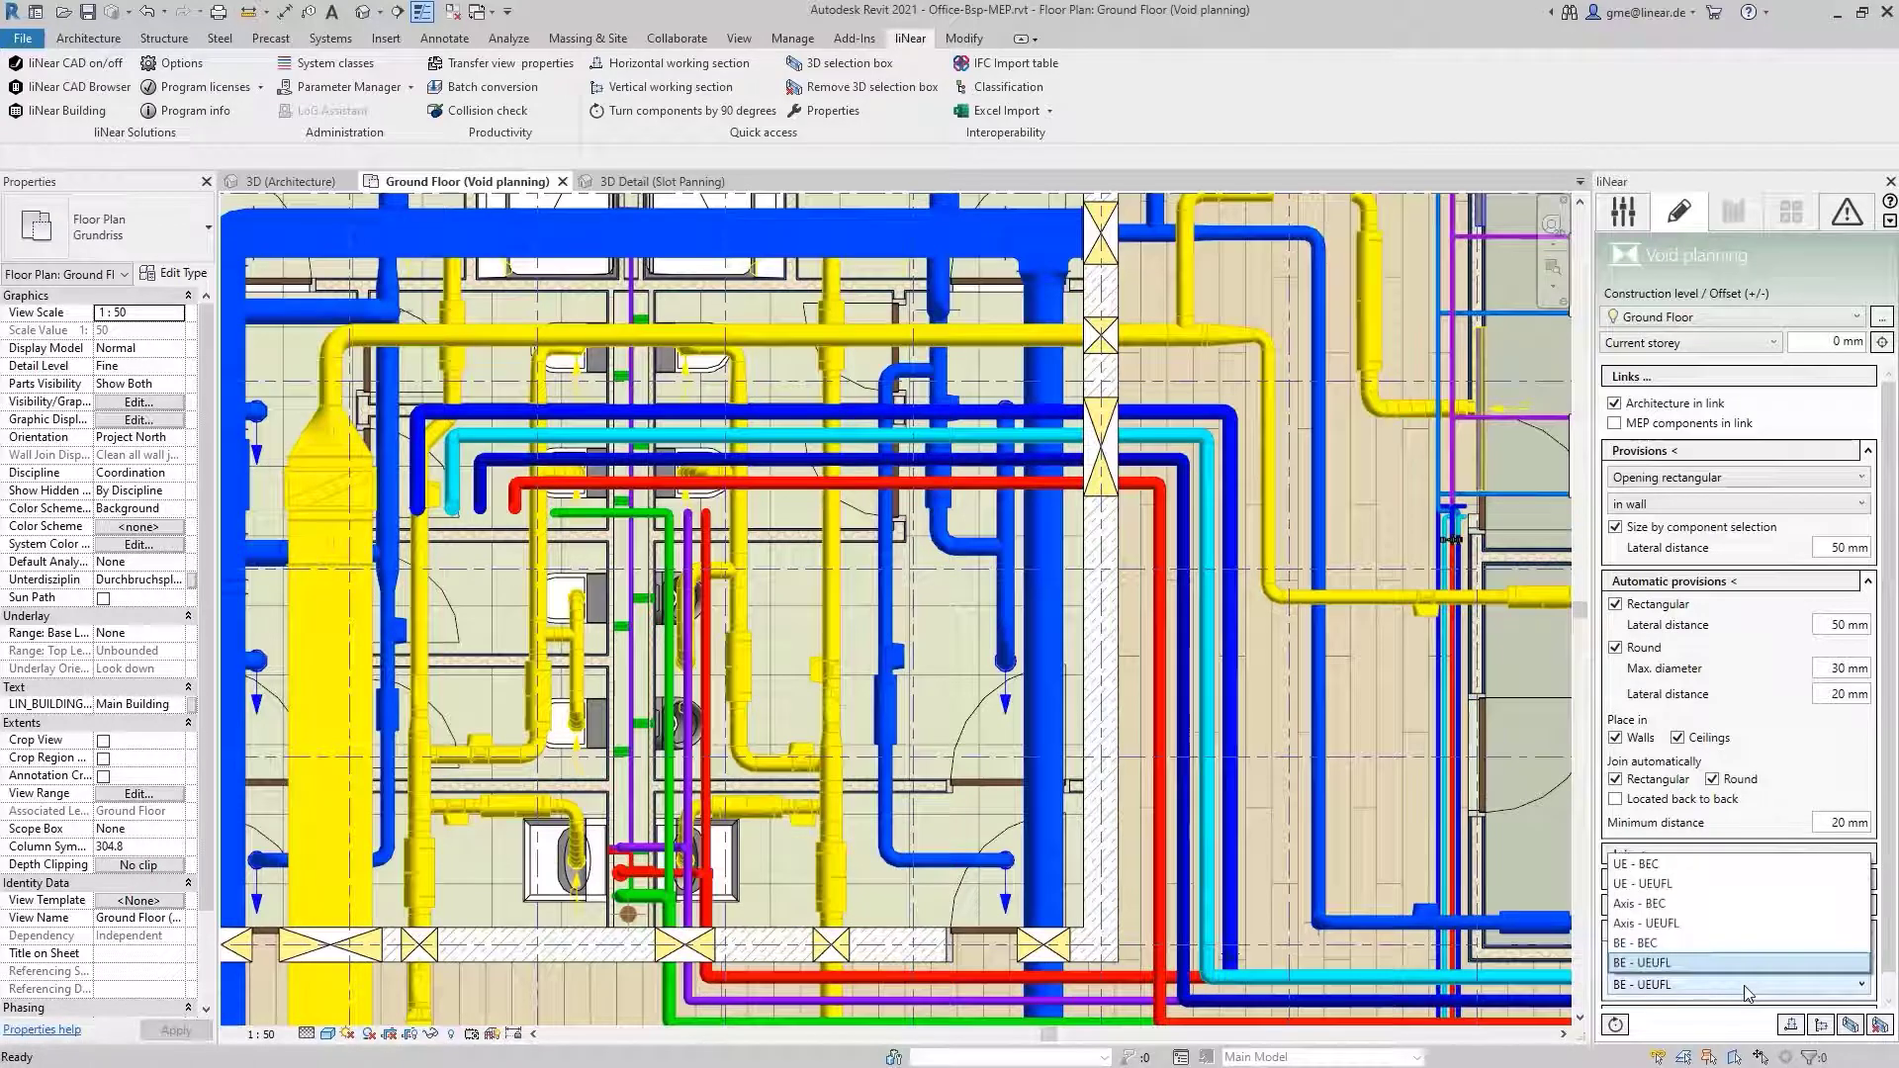
{"action": "left_click", "coordinate": [1655, 866]}
{"action": "left_click", "coordinate": [1668, 936]}
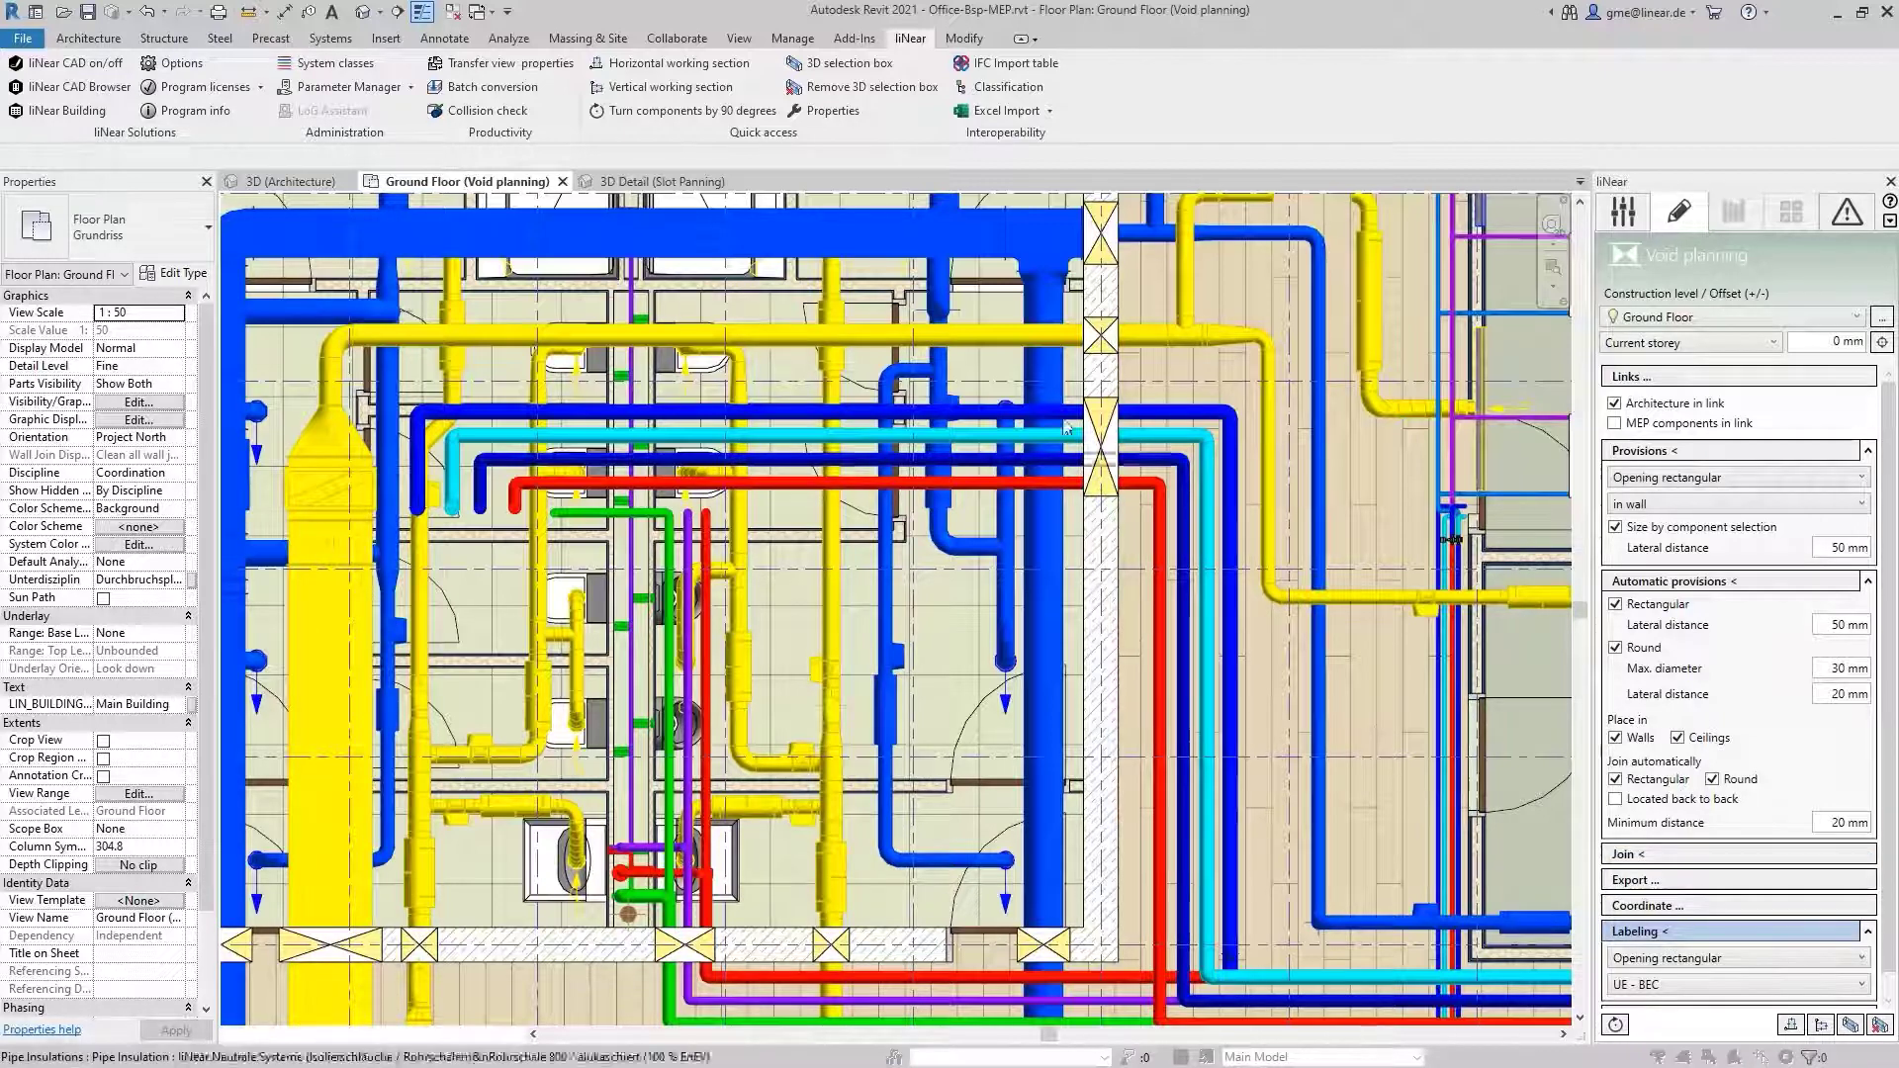
{"action": "left_click", "coordinate": [1114, 436]}
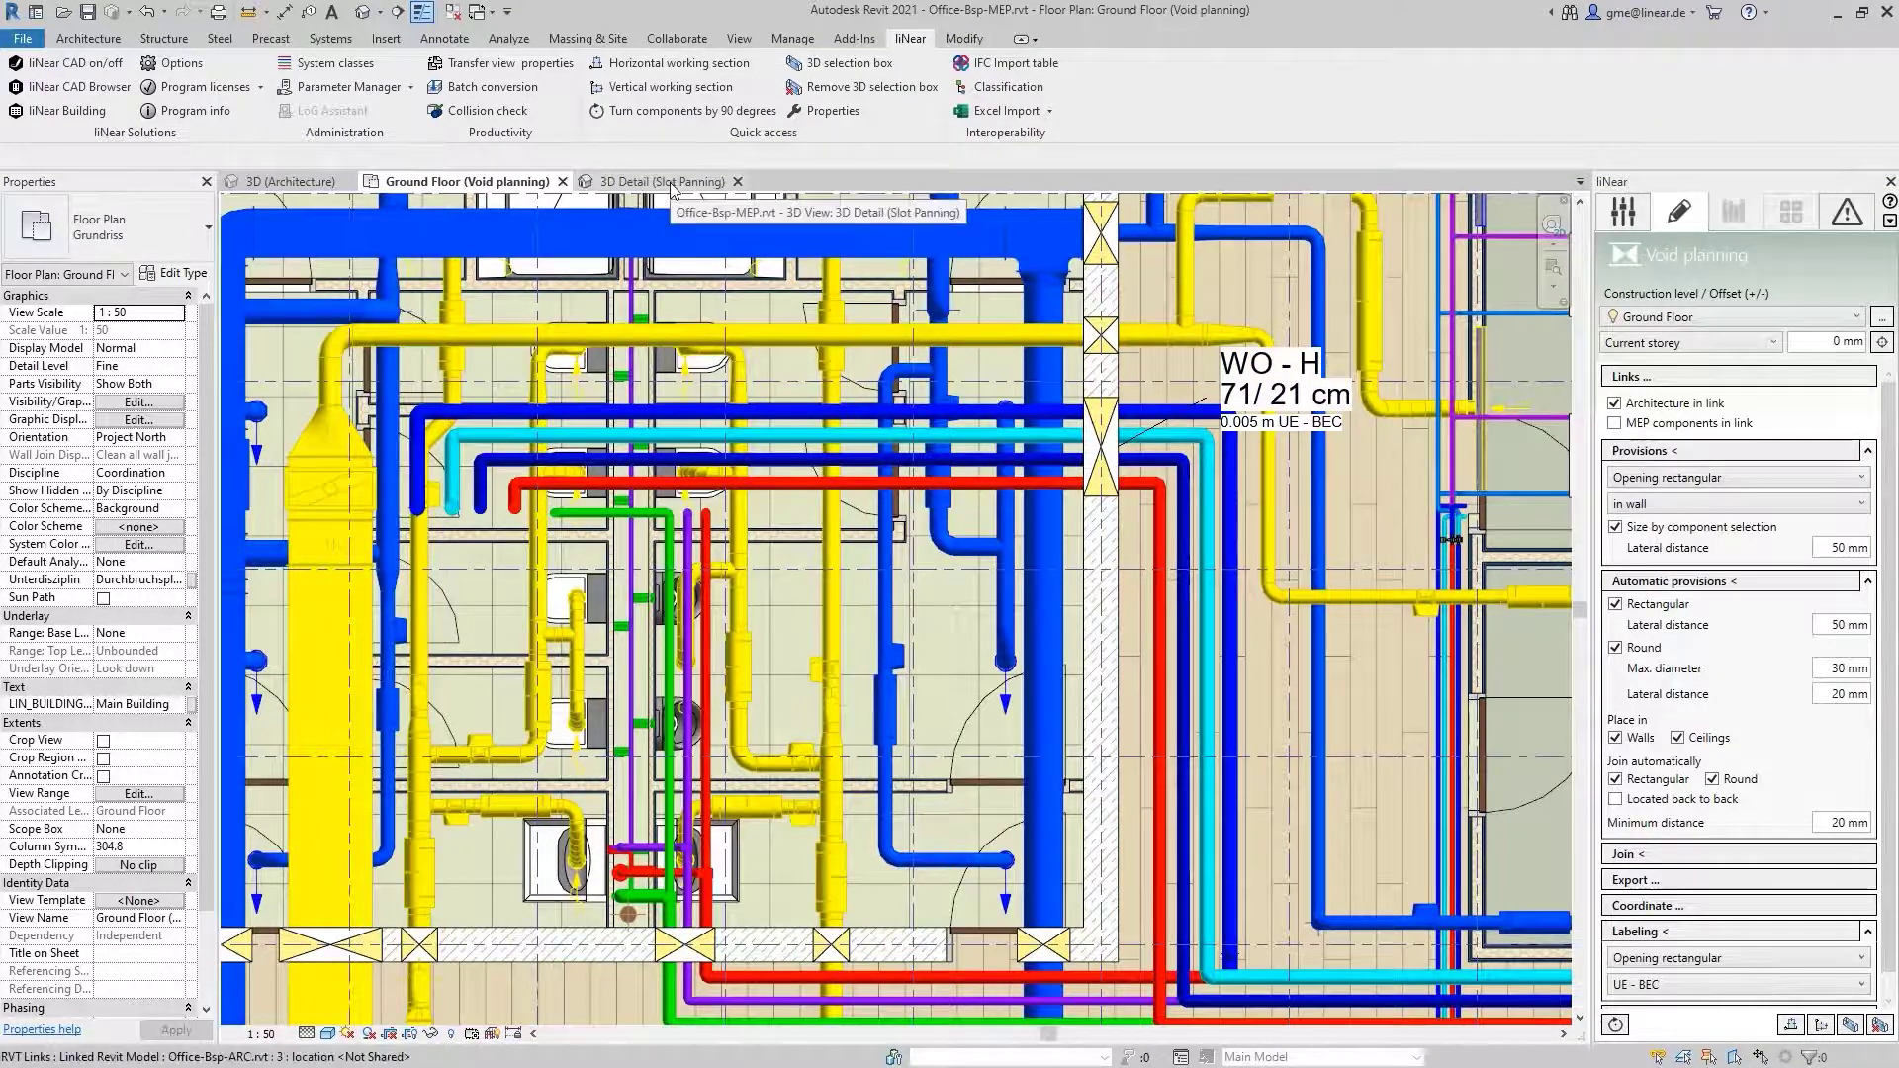
Inspect the openings around the crossing pipes in the 3D Detail (Slot Panning) view
{"action": "left_click", "coordinate": [718, 186]}
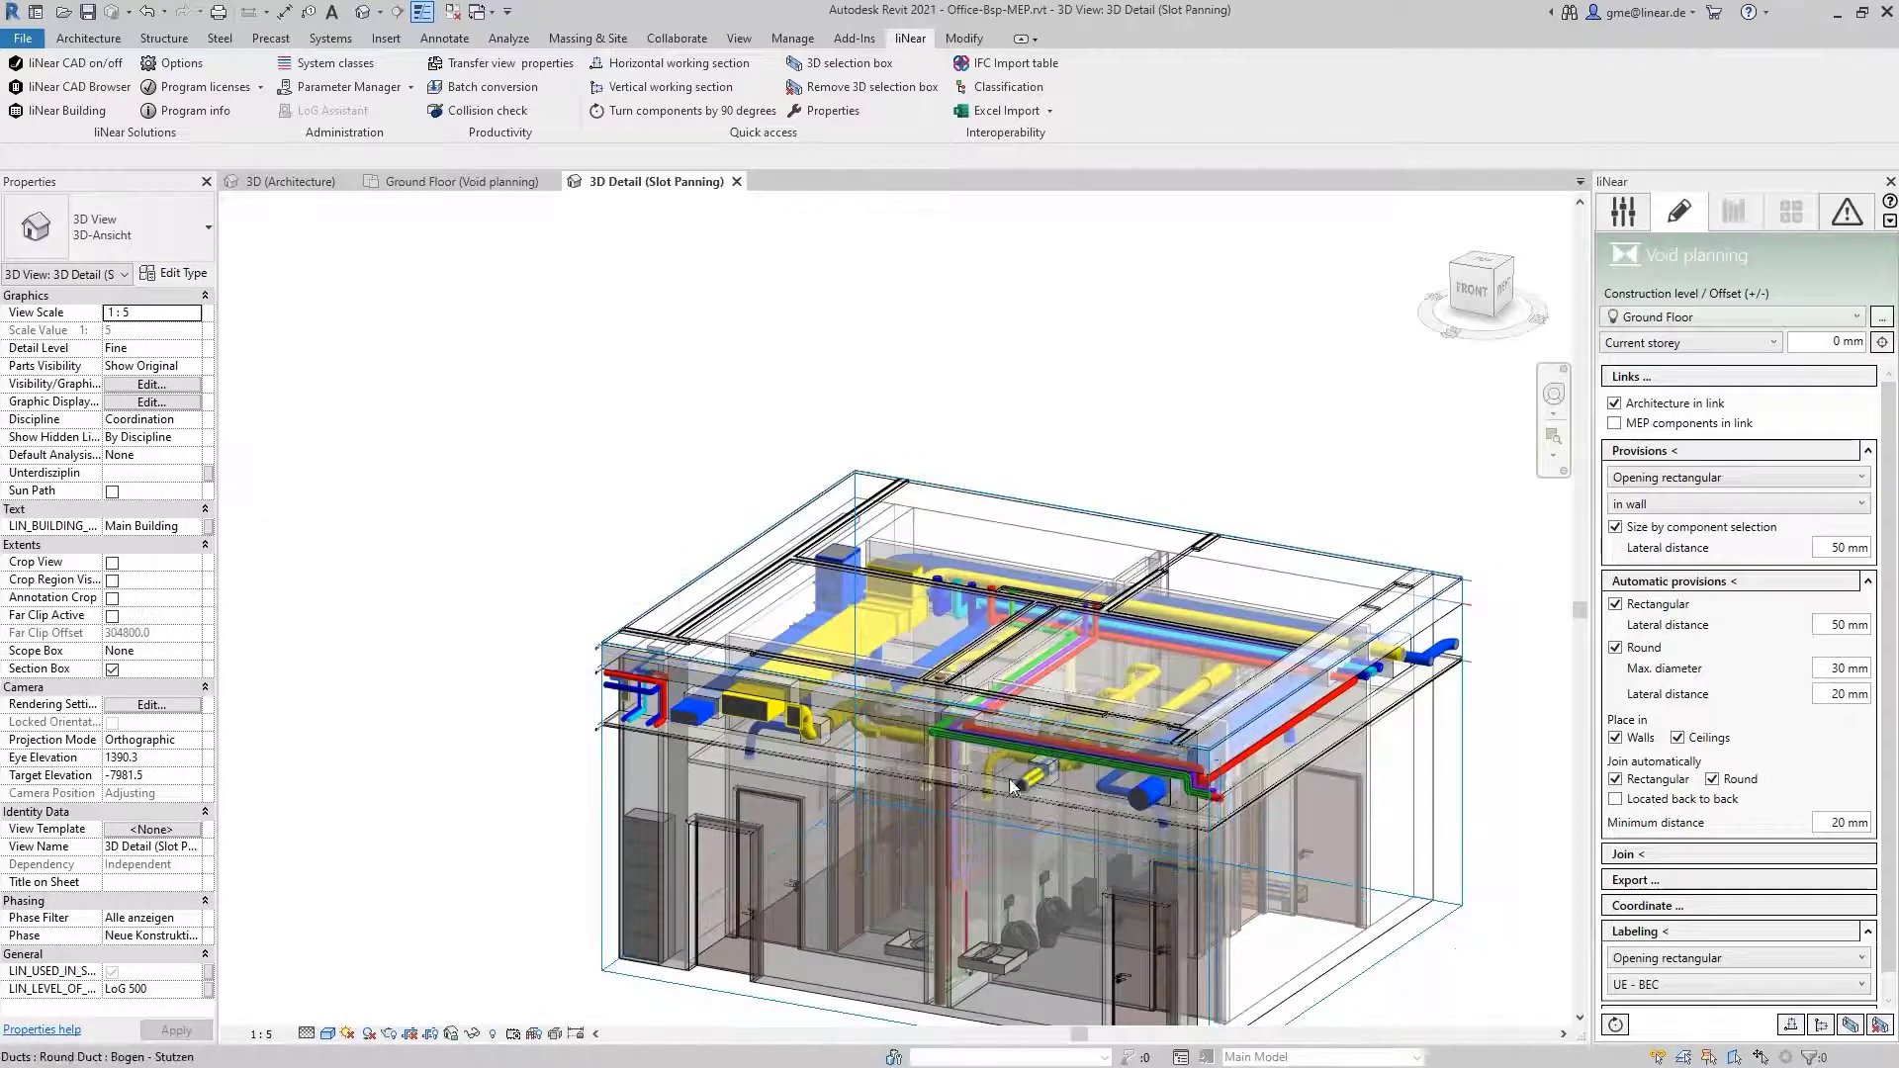
{"action": "scroll", "coordinate": [748, 720], "scroll_direction": "up", "scroll_amount": 2}
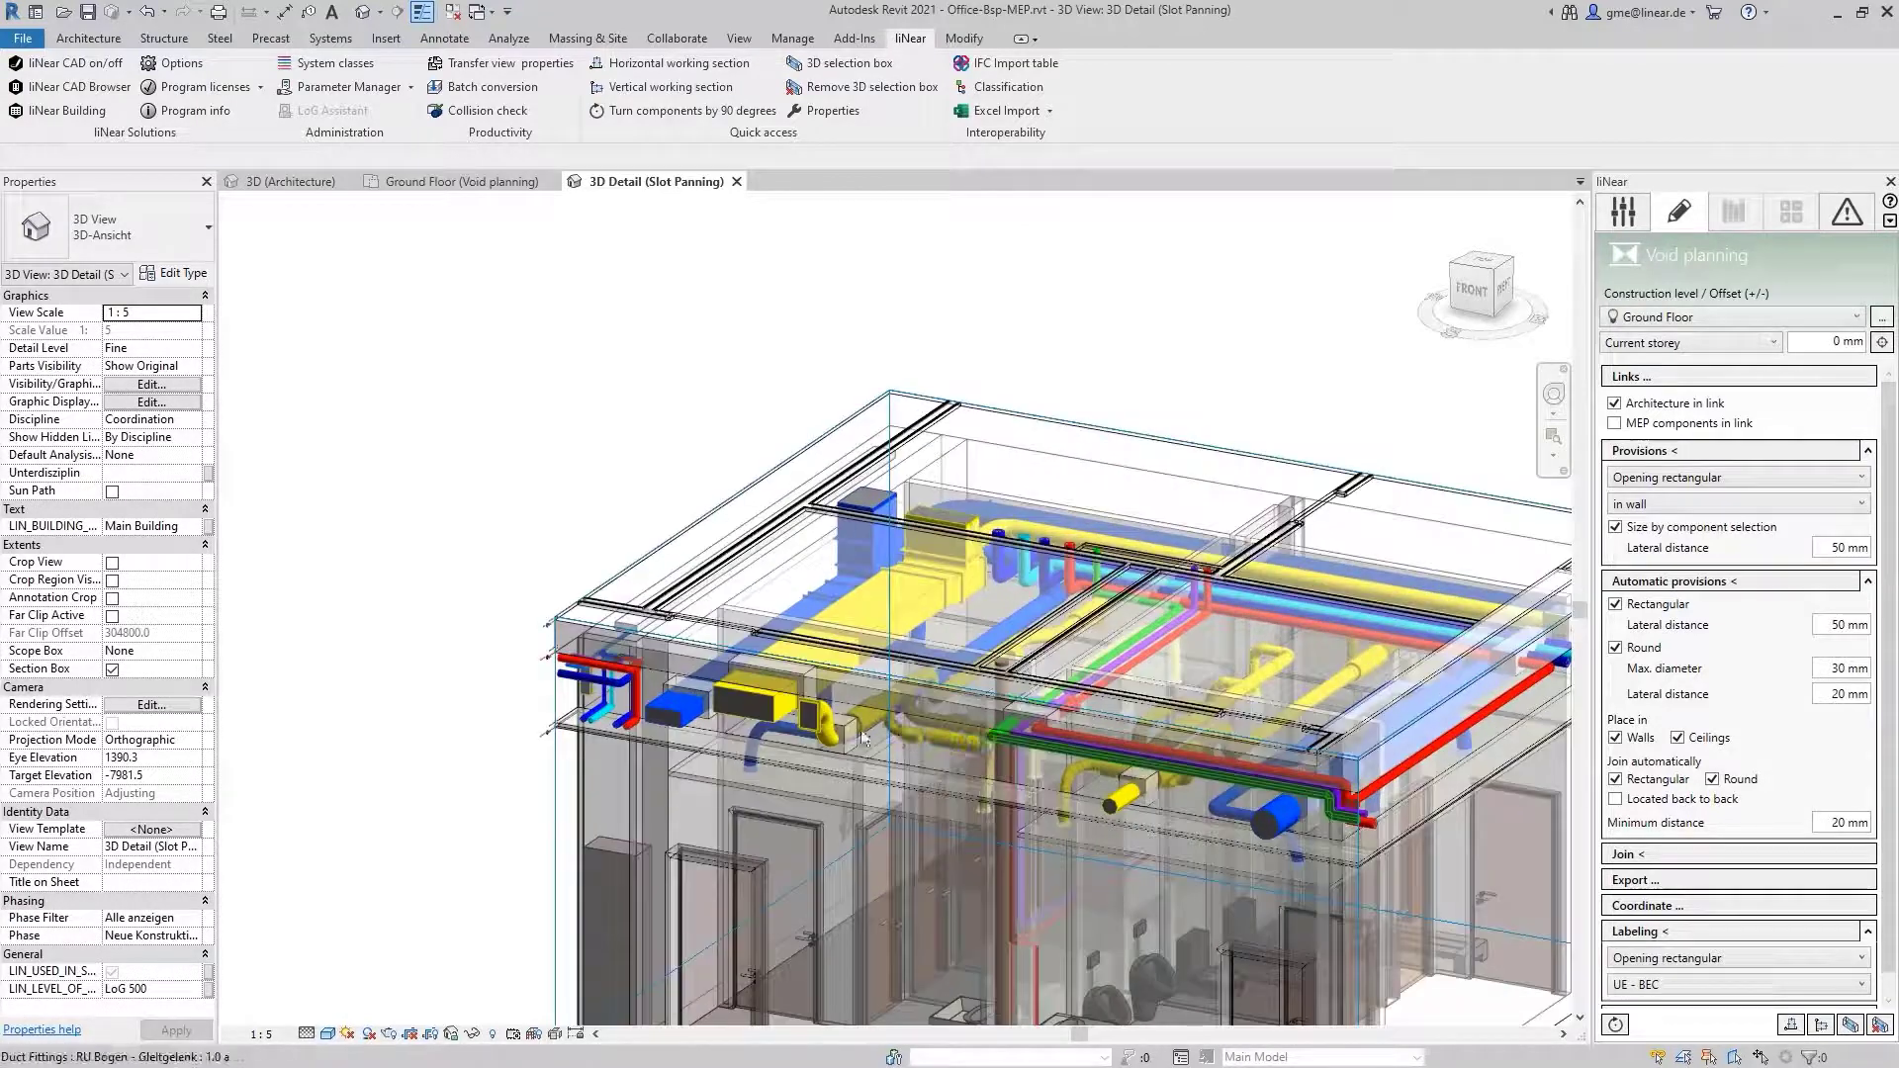
{"action": "left_click", "coordinate": [769, 667]}
{"action": "middle_click_drag", "start_coordinate": [1529, 662], "coordinate": [1269, 634]}
{"action": "left_click", "coordinate": [1282, 652]}
{"action": "scroll", "coordinate": [1276, 643], "scroll_direction": "up", "scroll_amount": 5}
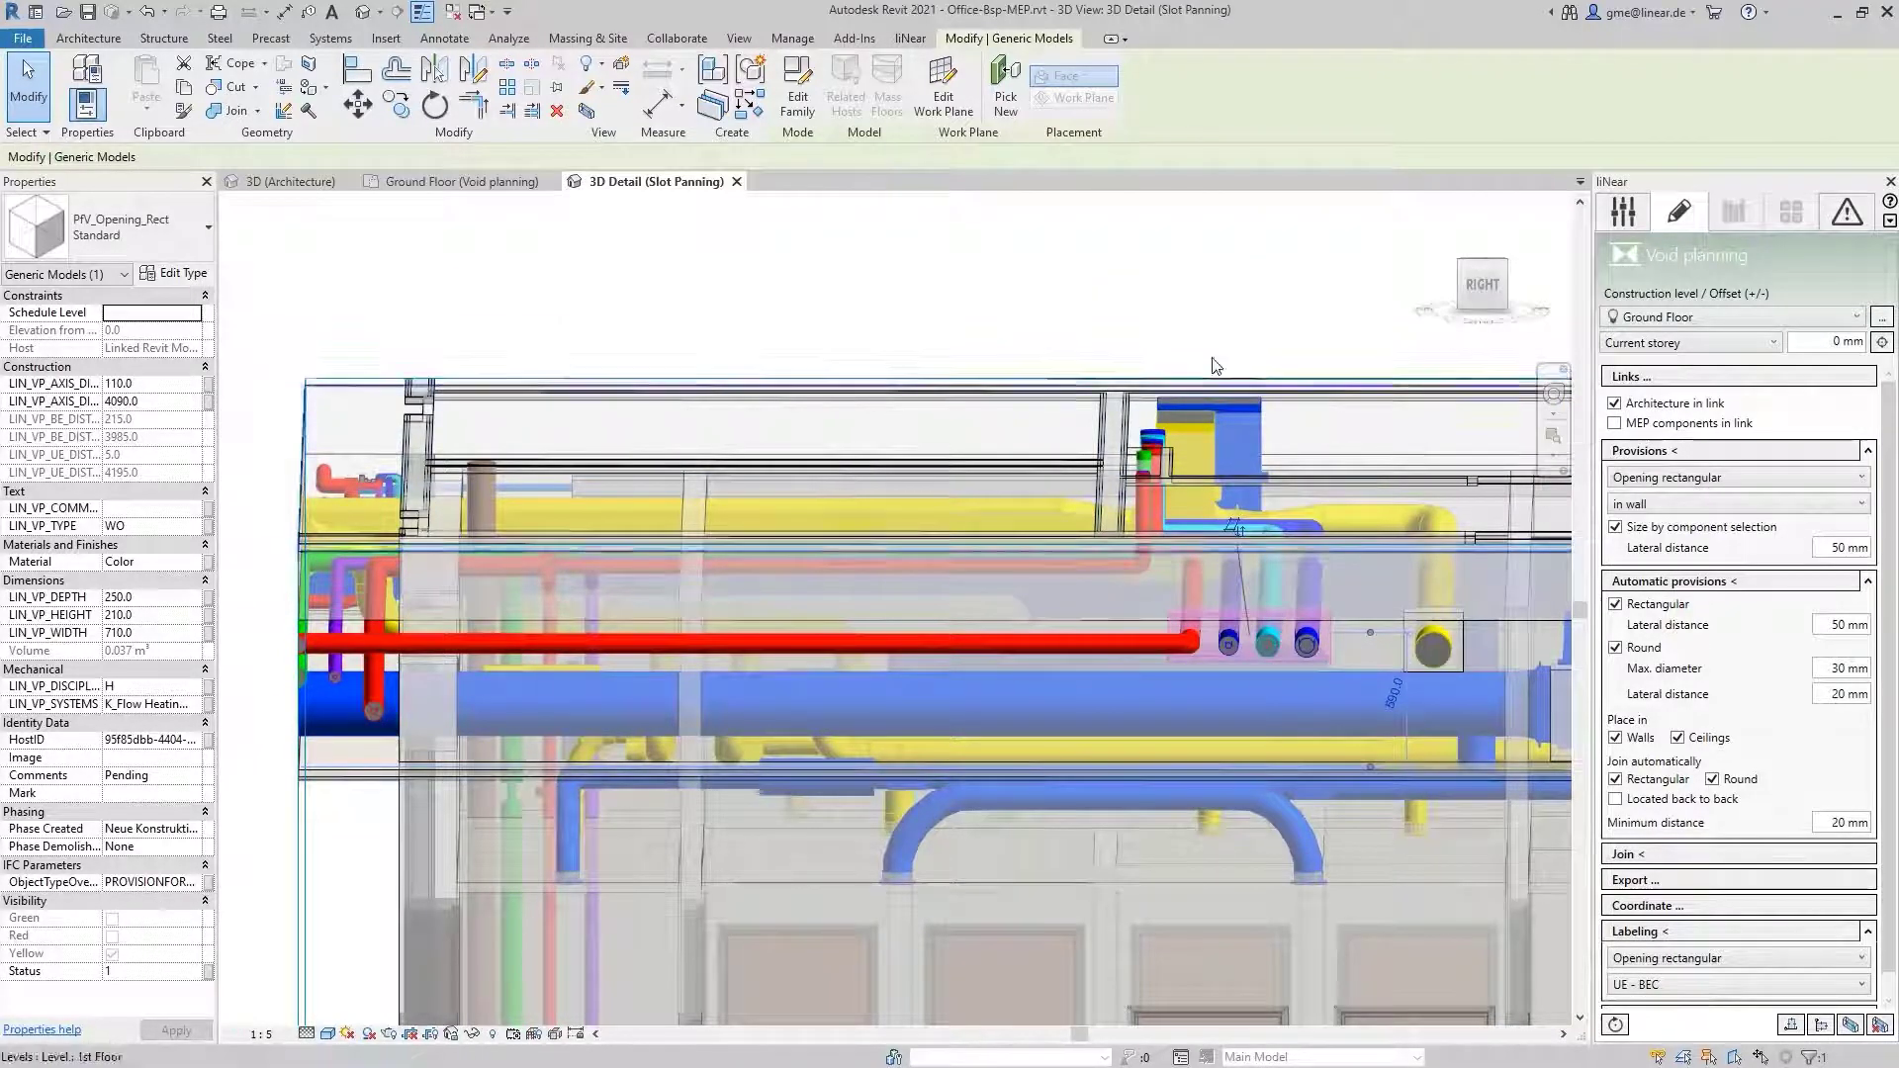
{"action": "left_click", "coordinate": [1049, 297]}
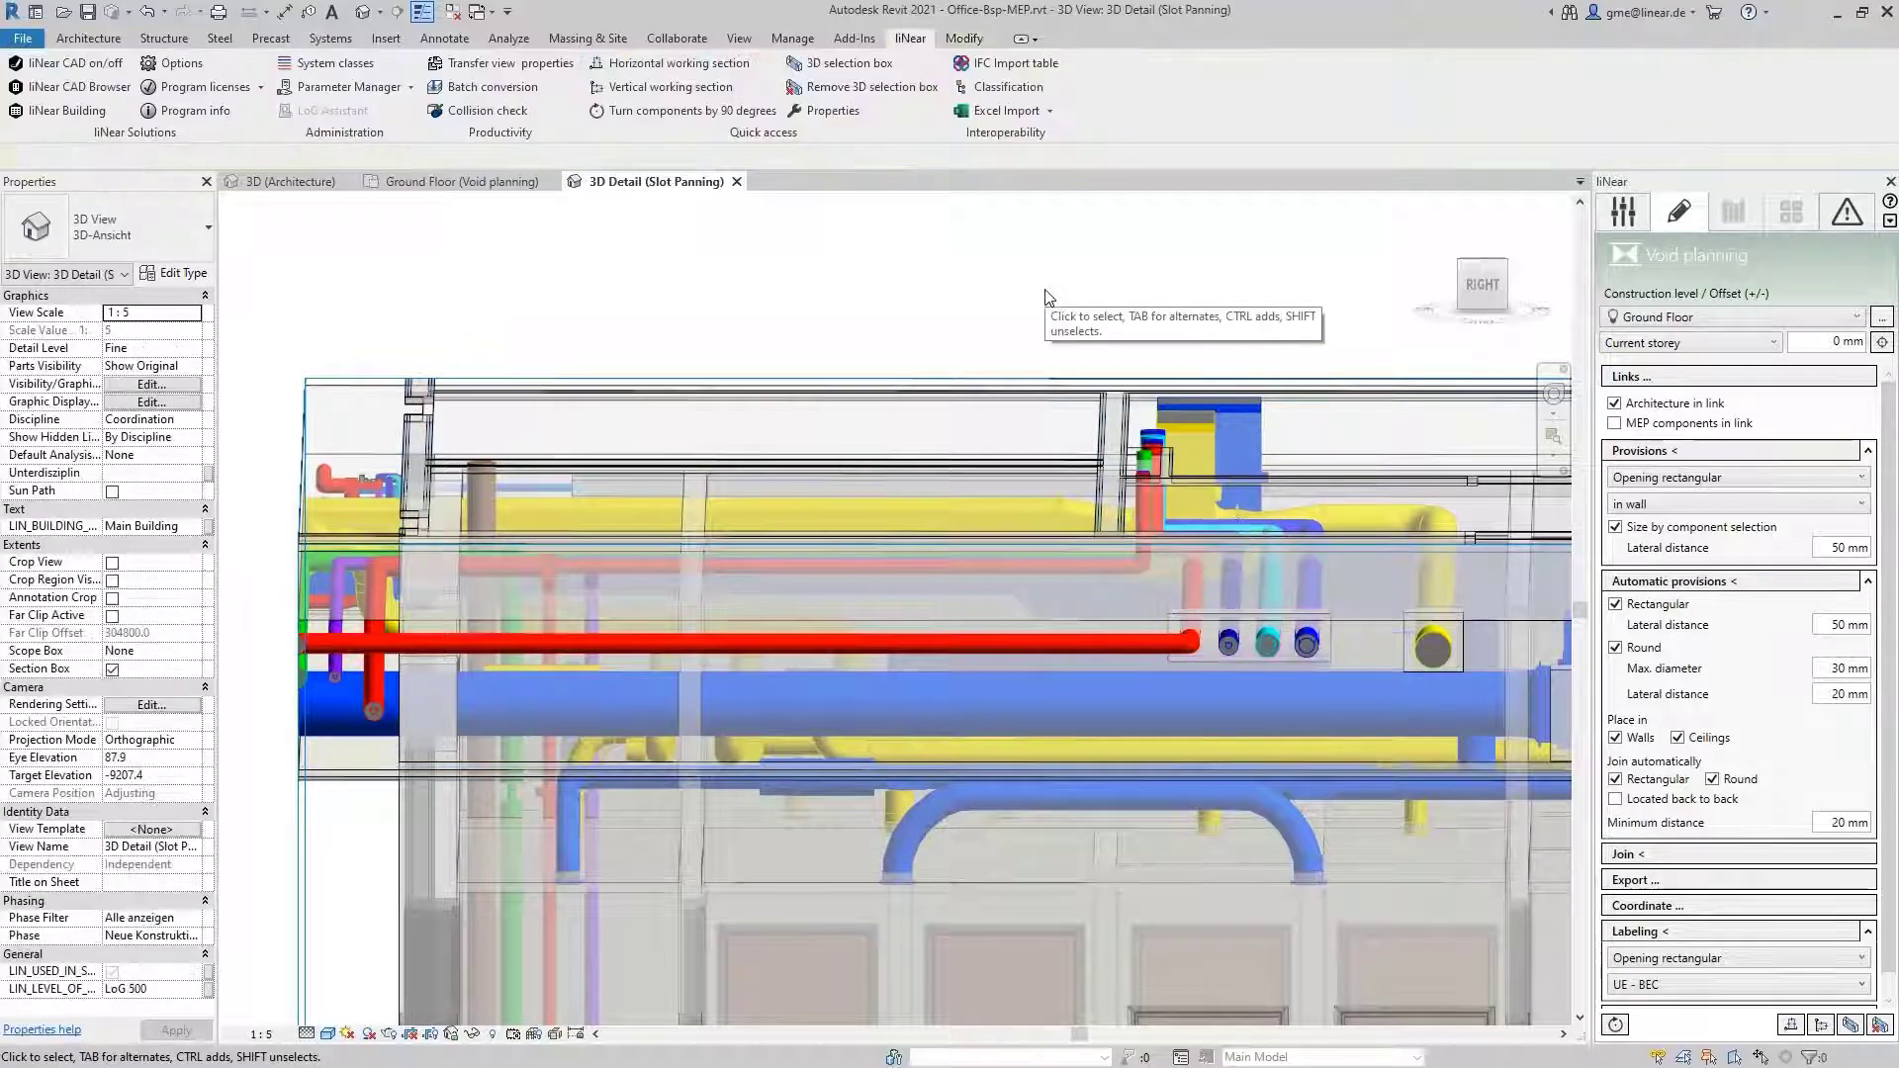